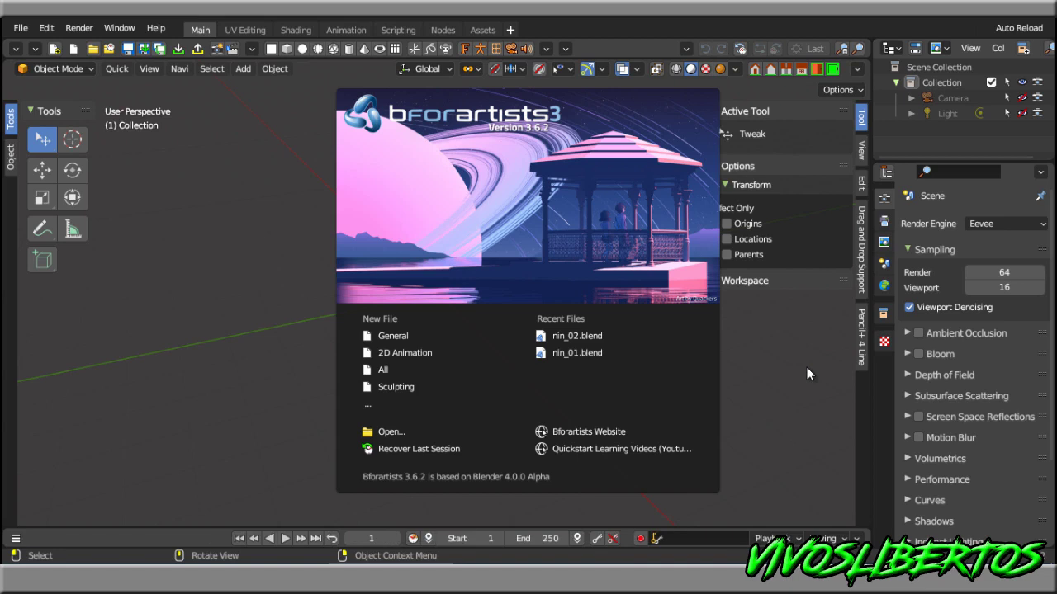
# - Dismiss the splash screen and add a cube to the empty scene
pyautogui.click(253, 352)
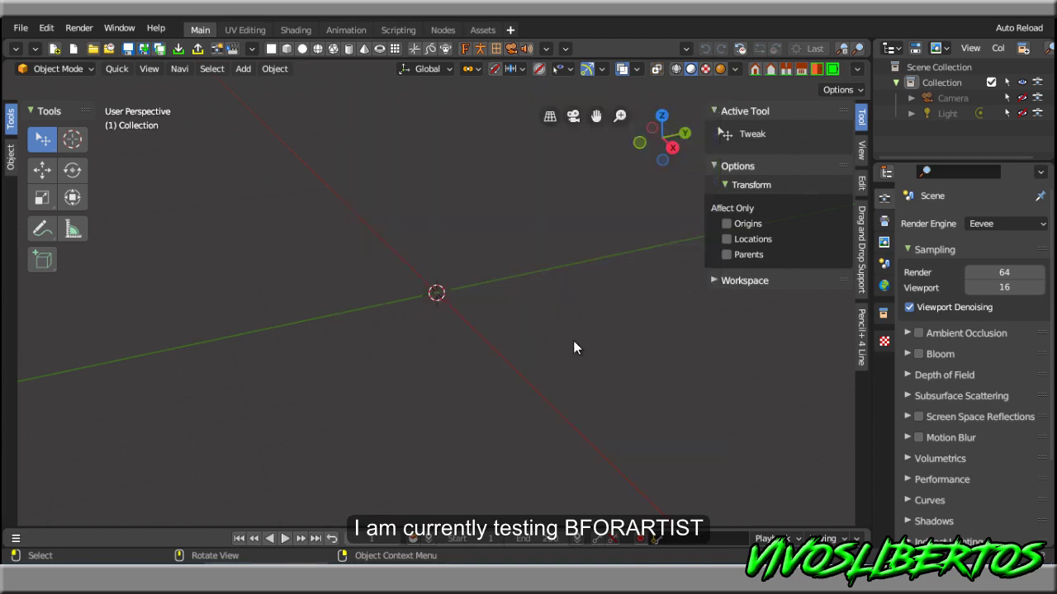
pyautogui.press('n')
pyautogui.hotkey('shift', 'a')
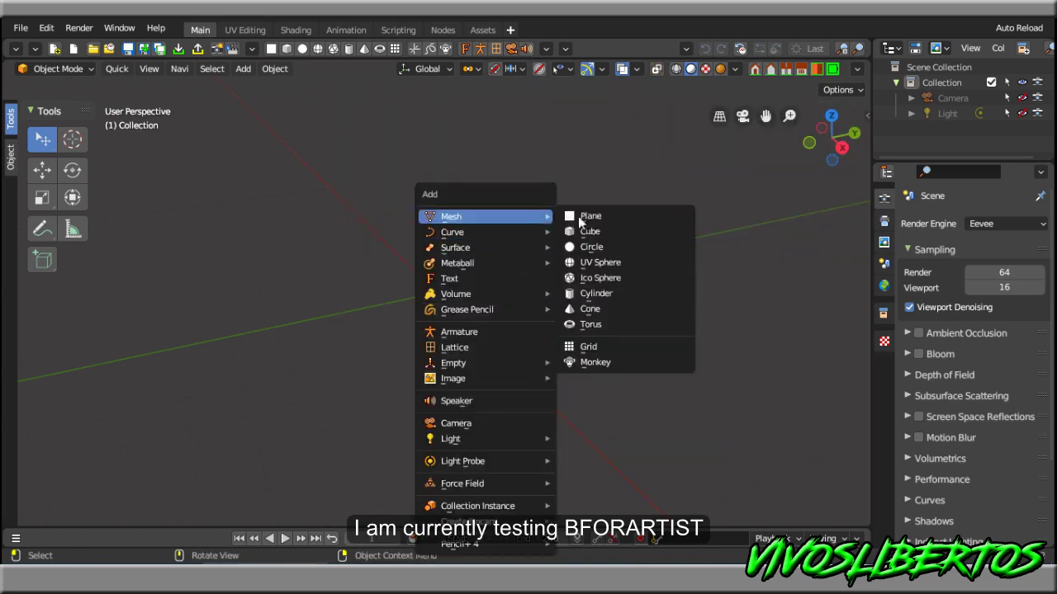
pyautogui.moveTo(484, 216)
pyautogui.click(589, 229)
pyautogui.scroll(2, 599, 281)
pyautogui.moveTo(599, 290)
pyautogui.mouseDown(button='middle')
pyautogui.moveTo(726, 305)
pyautogui.moveTo(611, 291)
pyautogui.mouseUp(button='middle')
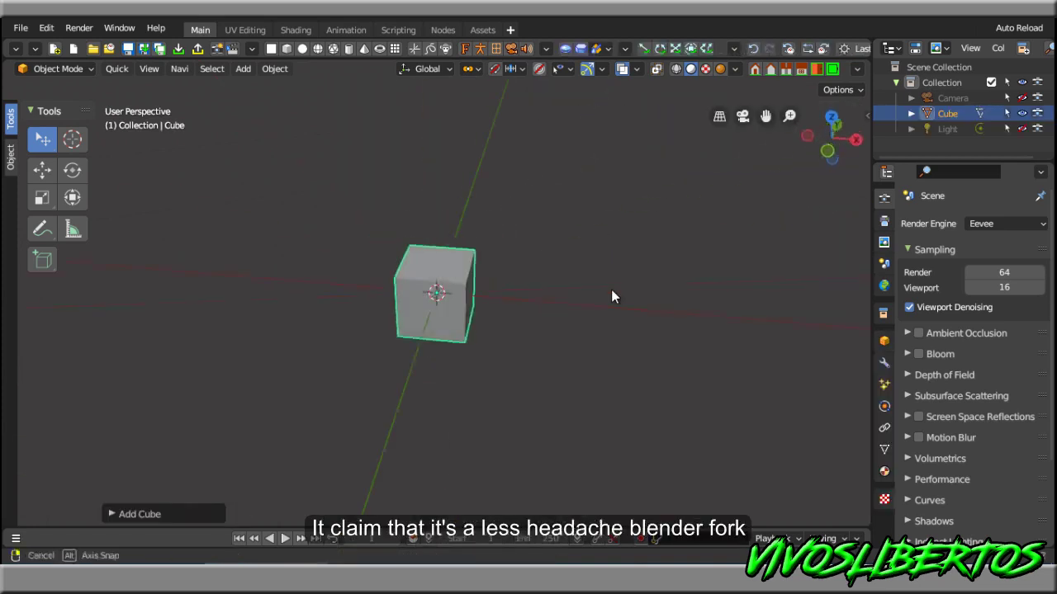
pyautogui.scroll(3, 611, 291)
# - Round the cube with a level-1 subdivision and smooth shading
pyautogui.hotkey('ctrl', '1')
pyautogui.rightClick(488, 287)
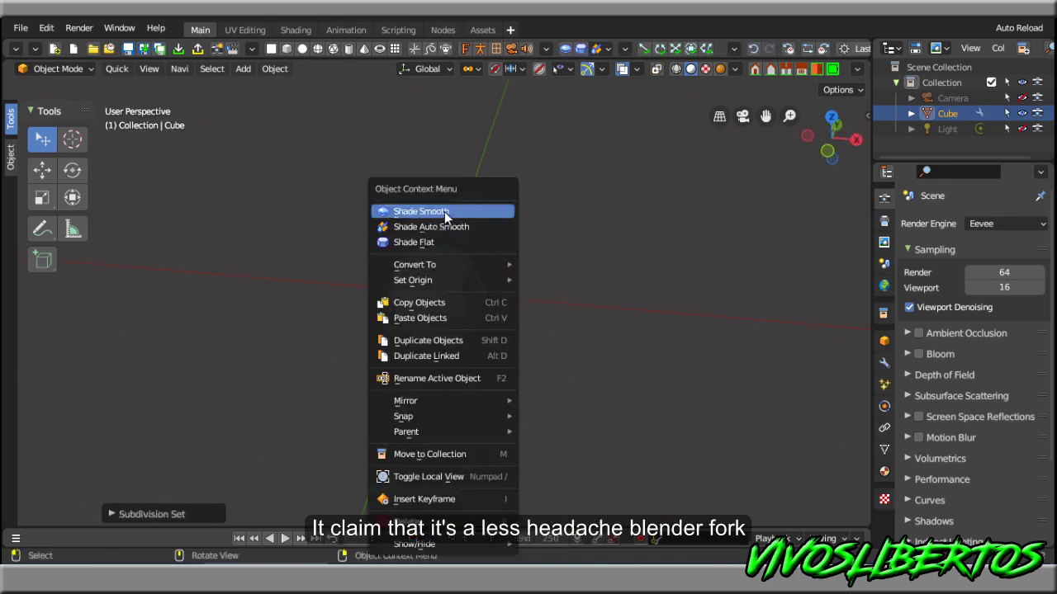
pyautogui.click(421, 211)
pyautogui.click(635, 276)
pyautogui.click(477, 299)
pyautogui.hotkey('ctrl', '1')
pyautogui.scroll(3, 466, 358)
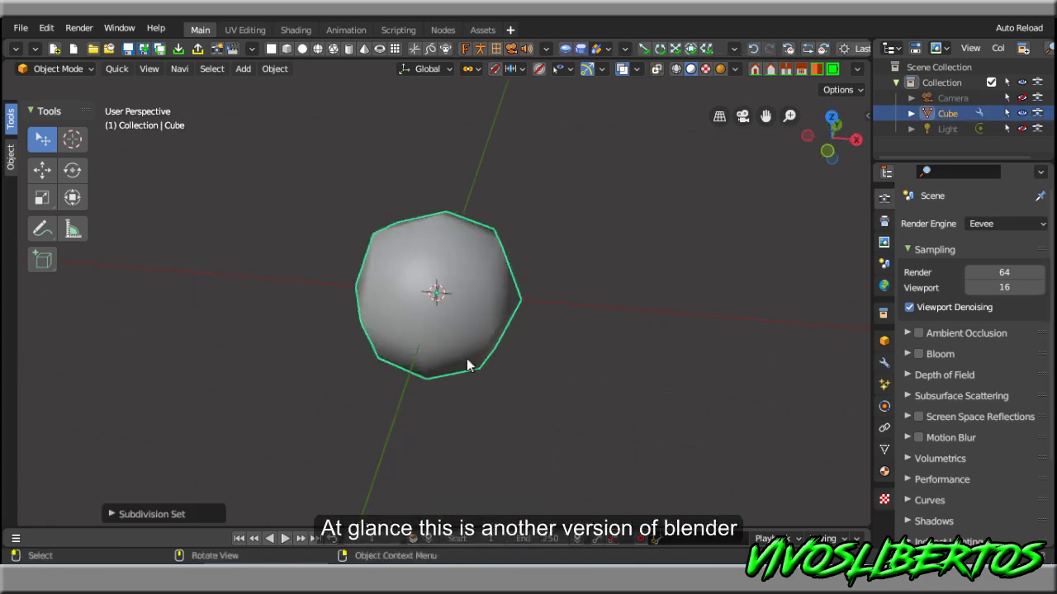
# - Inspect the cube's Subdivision modifier options in the modifier stack
pyautogui.click(884, 362)
pyautogui.click(1006, 249)
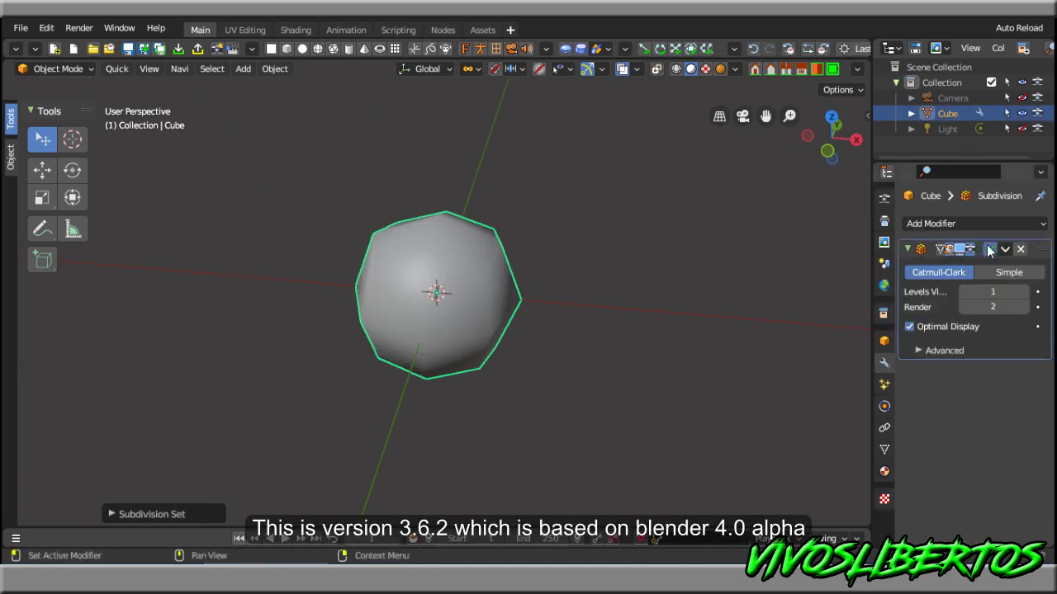
pyautogui.click(989, 248)
pyautogui.hotkey('ctrl', '1')
pyautogui.scroll(3, 538, 349)
# - In Edit Mode, show subdivided edges on the smoothed cage, then return to Object Mode
pyautogui.press('Tab')
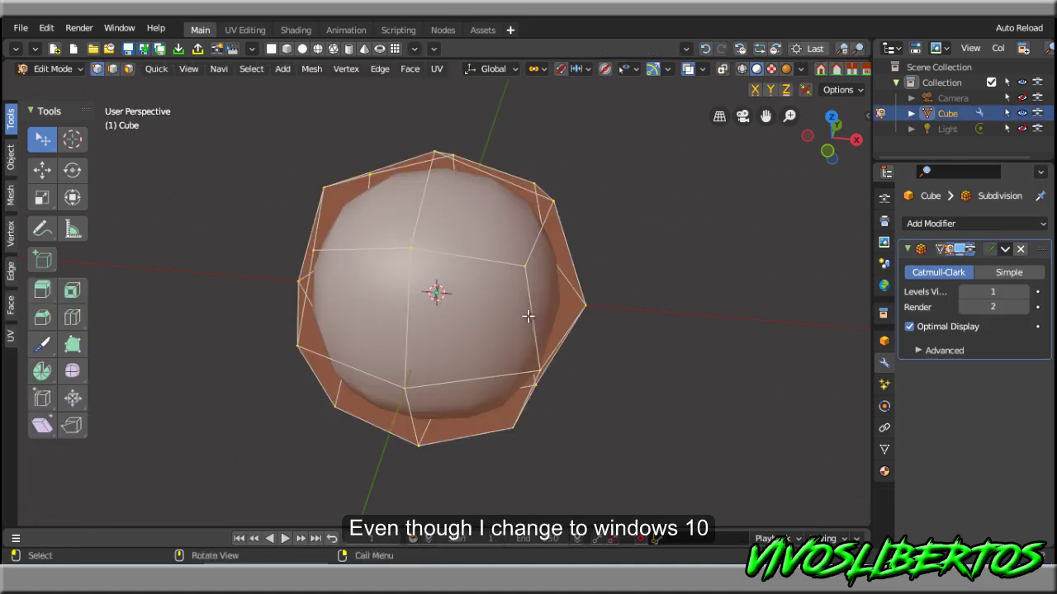
pyautogui.click(951, 249)
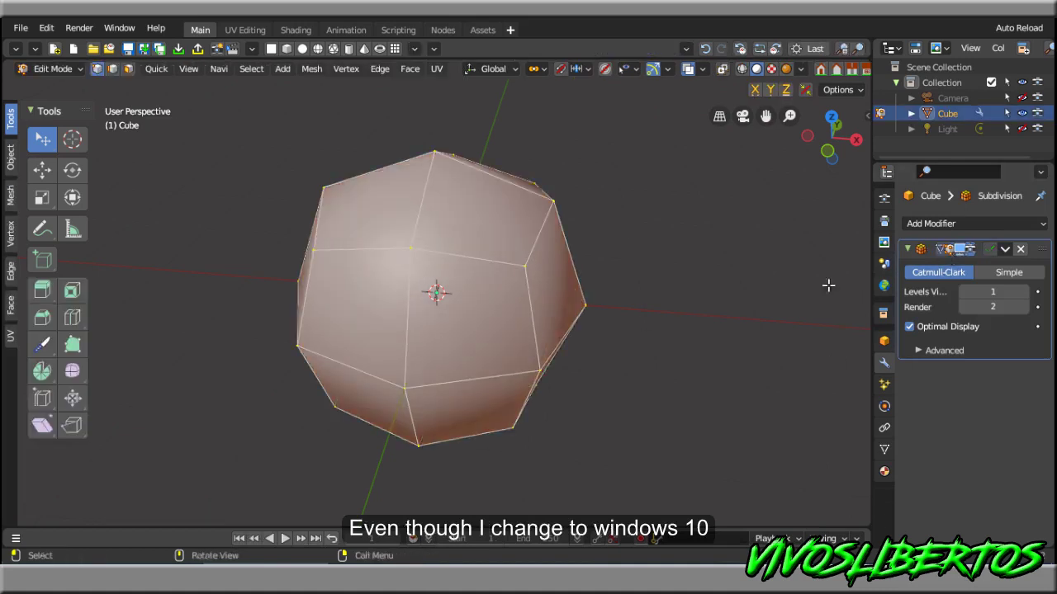
pyautogui.press('Tab')
pyautogui.press('Tab')
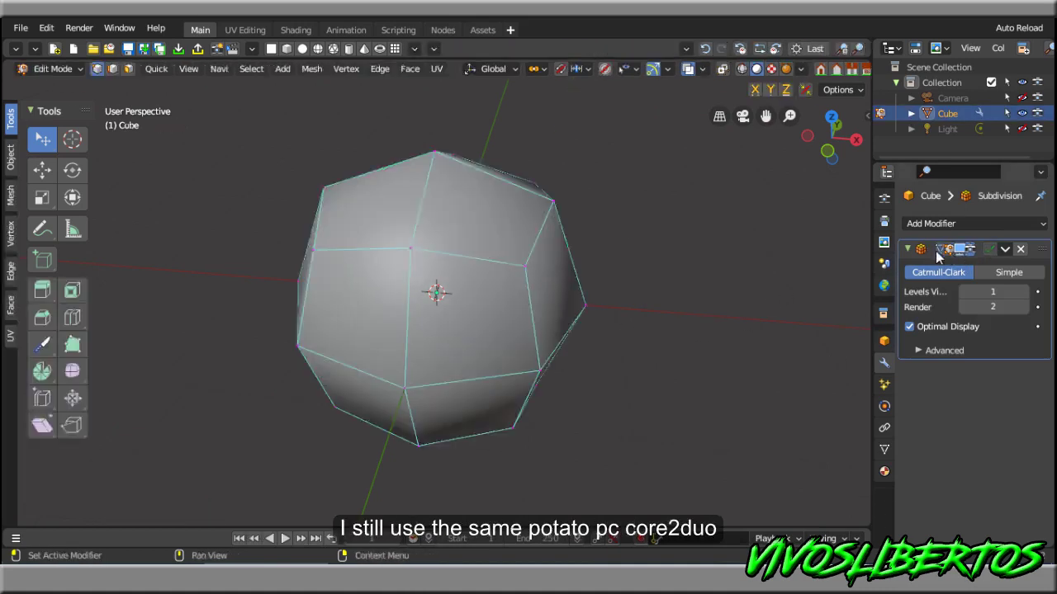
pyautogui.scroll(2, 748, 337)
pyautogui.moveTo(748, 337); pyautogui.dragTo(767, 330, button='middle')
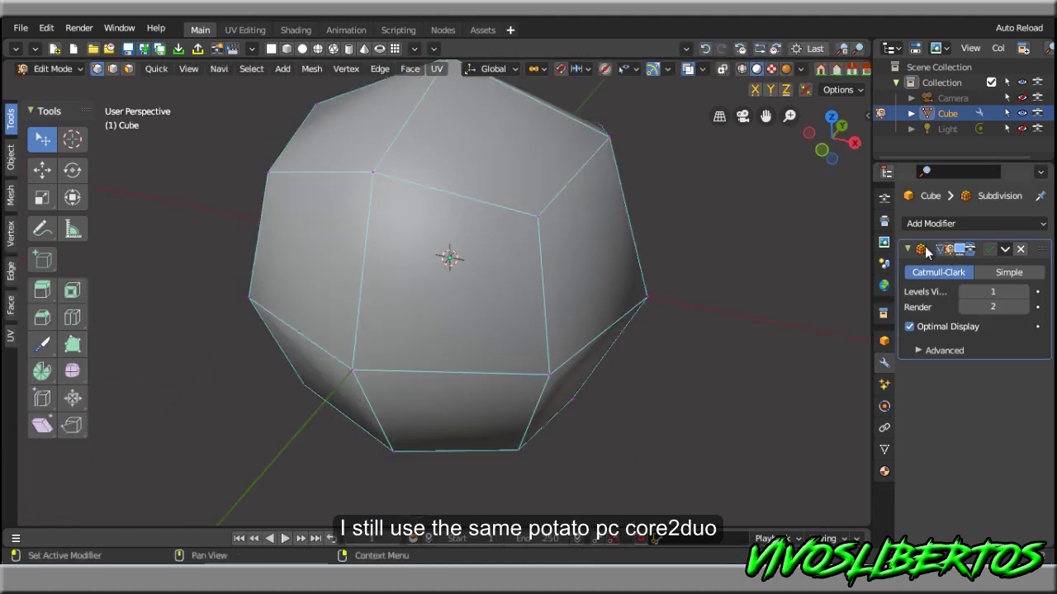
pyautogui.click(946, 249)
pyautogui.press('Tab')
pyautogui.moveTo(633, 406)
pyautogui.mouseDown(button='middle')
pyautogui.moveTo(676, 332)
pyautogui.moveTo(535, 359)
pyautogui.mouseUp(button='middle')
pyautogui.scroll(-3, 535, 358)
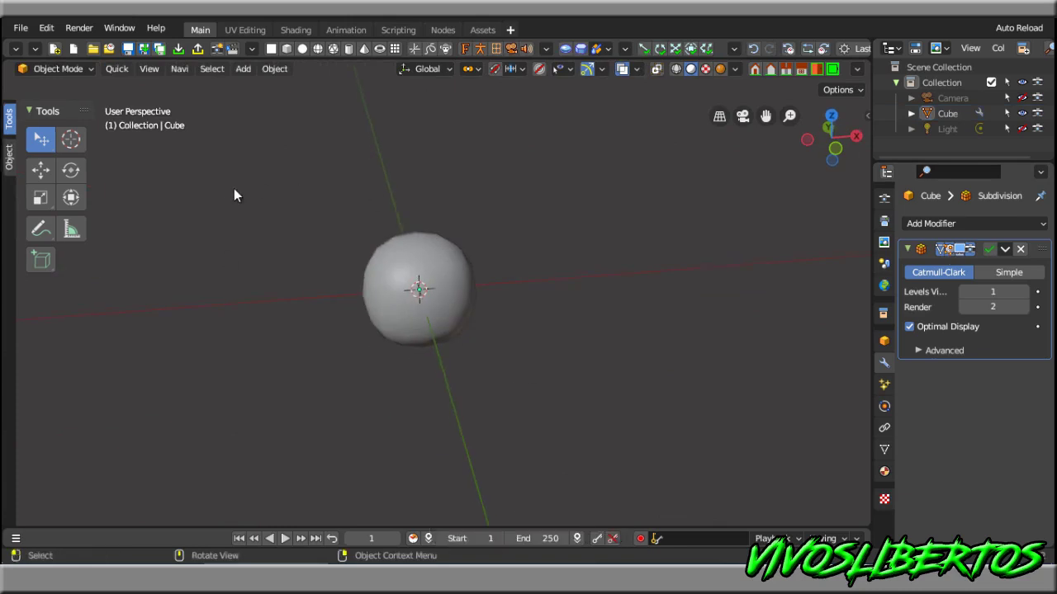
# - Browse the object tool shelf's Transform, Apply, Clear and Mirror groups
pyautogui.click(10, 162)
pyautogui.click(39, 116)
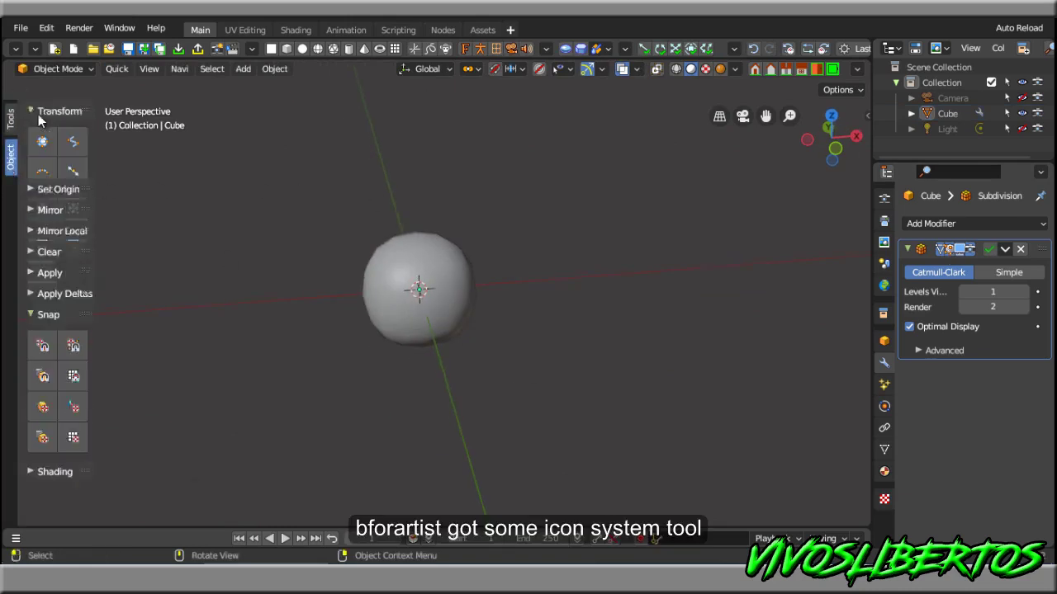
pyautogui.click(39, 114)
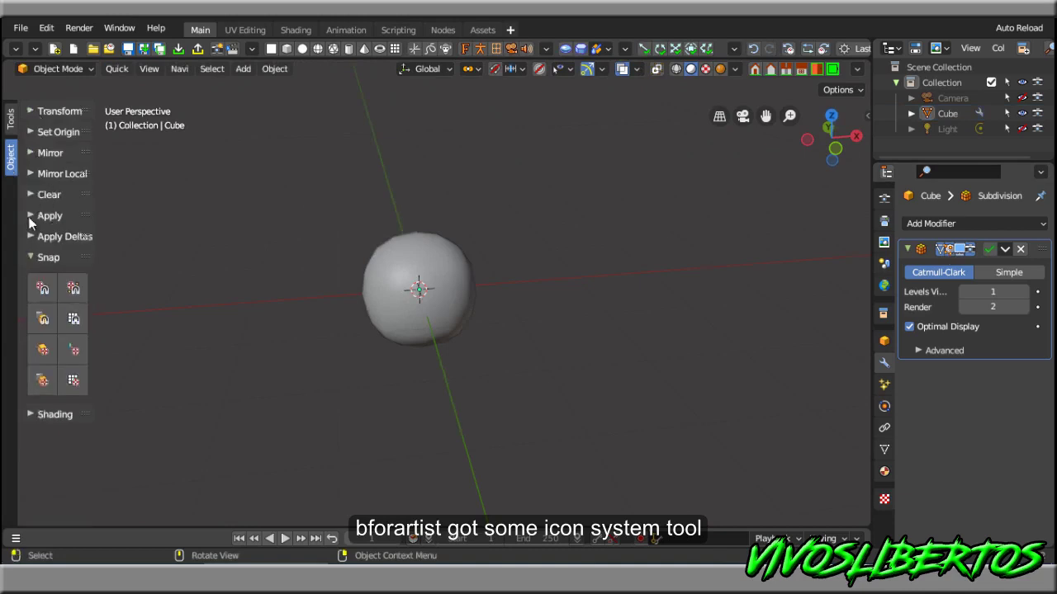
pyautogui.click(42, 216)
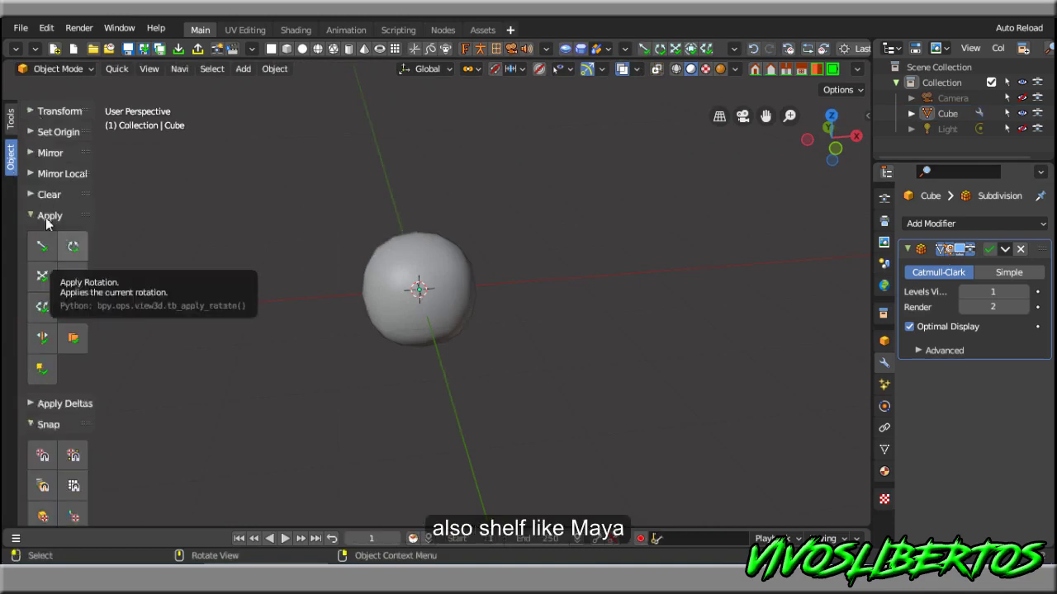
pyautogui.click(52, 195)
pyautogui.click(48, 152)
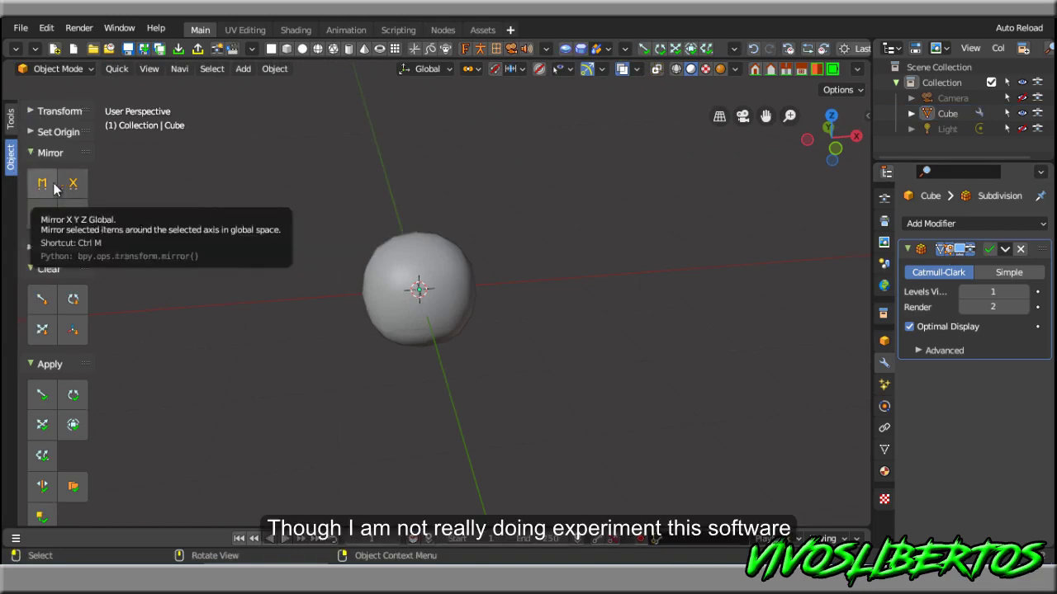
pyautogui.hotkey('ctrl', 'm')
# - Select the sphere and check its move-to-collection and vertex merge menus
pyautogui.click(360, 289)
pyautogui.press('m')
pyautogui.press('Tab')
pyautogui.press('m')
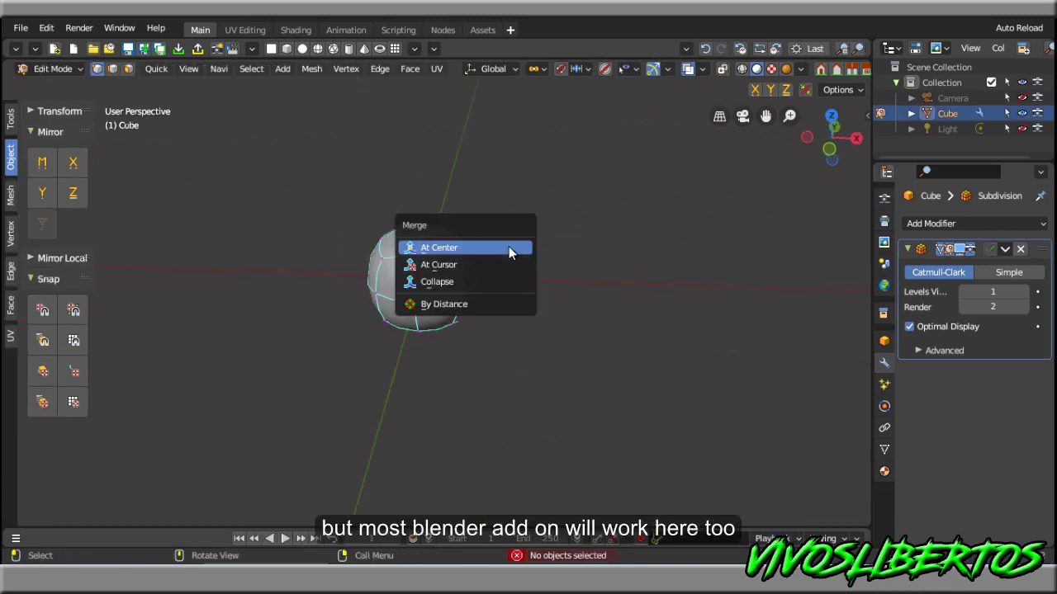
pyautogui.scroll(4, 627, 250)
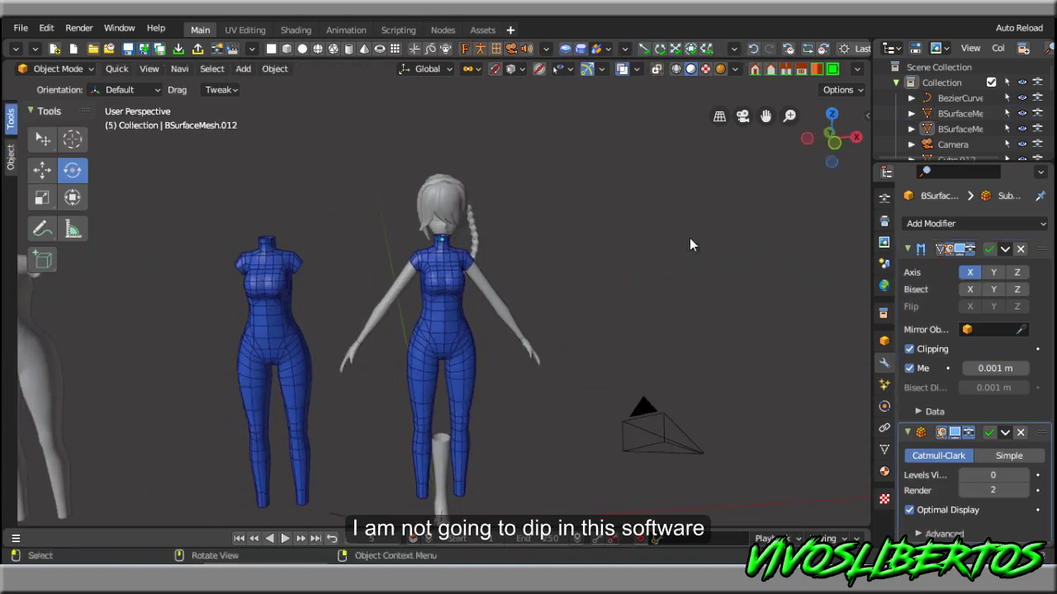
# - Set the viewport focal length to 180 mm and save the file nin_02.blend
pyautogui.press('n')
pyautogui.click(861, 123)
pyautogui.click(861, 150)
pyautogui.click(862, 181)
pyautogui.click(793, 133)
pyautogui.write('180')
pyautogui.press('Return')
pyautogui.hotkey('ctrl', 's')
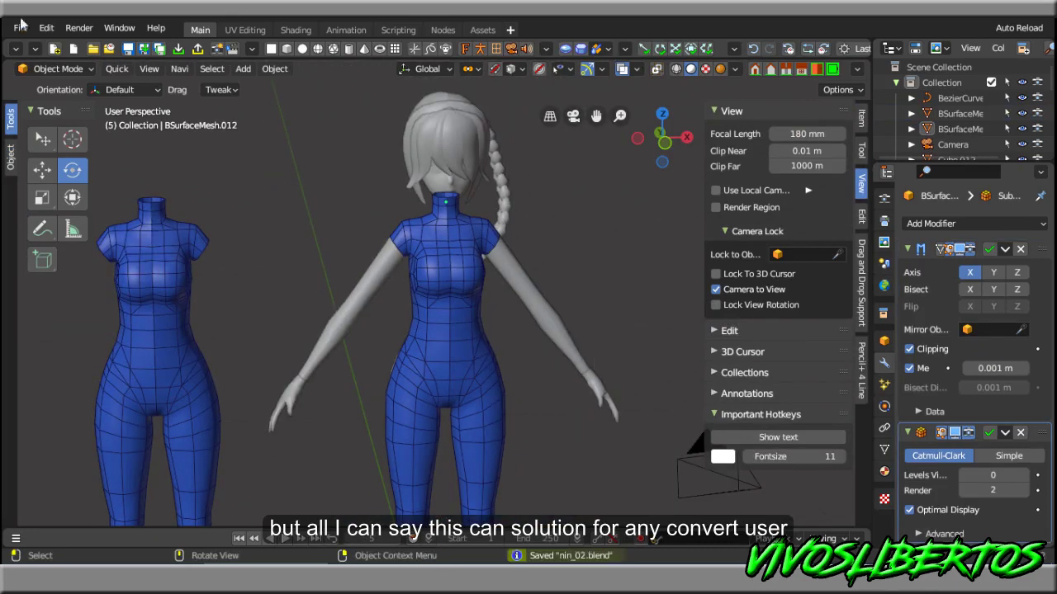
pyautogui.click(20, 27)
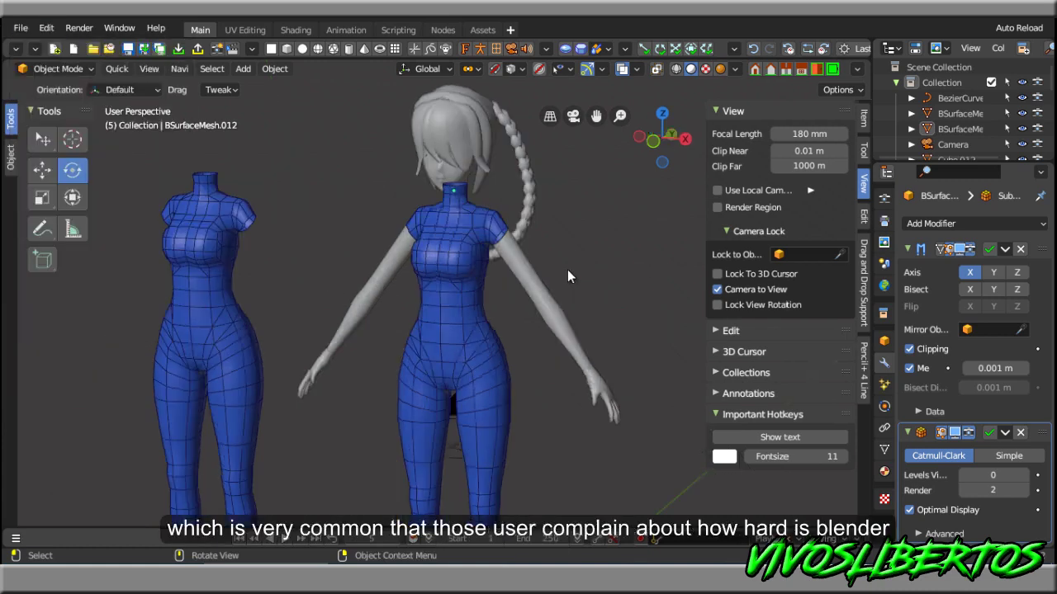
# - Turn off In Front display for the middle blue body mesh
pyautogui.press('n')
pyautogui.moveTo(567, 269); pyautogui.dragTo(483, 364, button='middle')
pyautogui.click(483, 364)
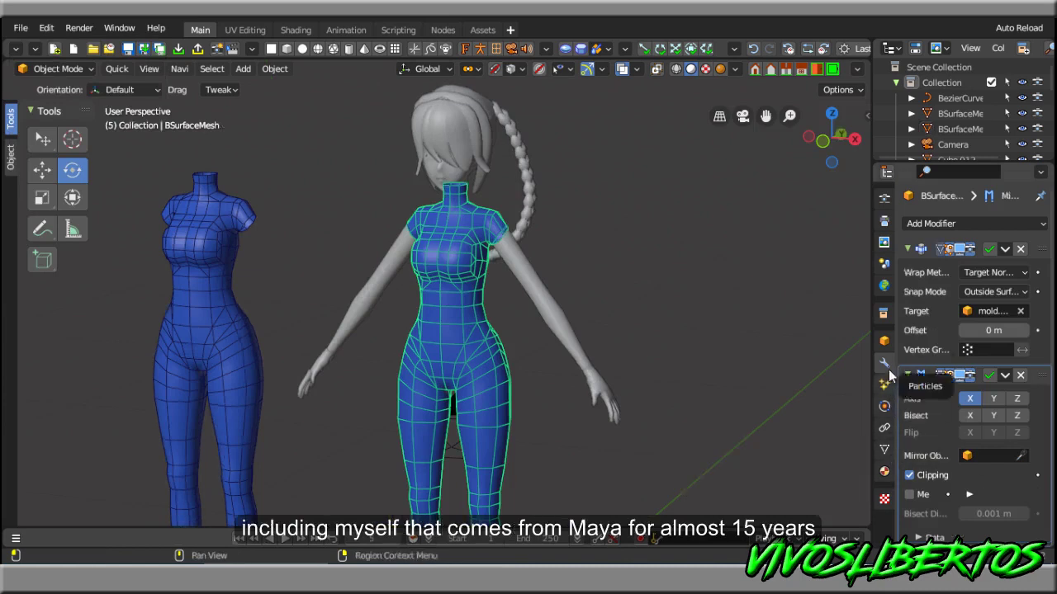
pyautogui.click(885, 341)
pyautogui.scroll(-5, 930, 501)
pyautogui.scroll(-2, 940, 516)
pyautogui.click(920, 503)
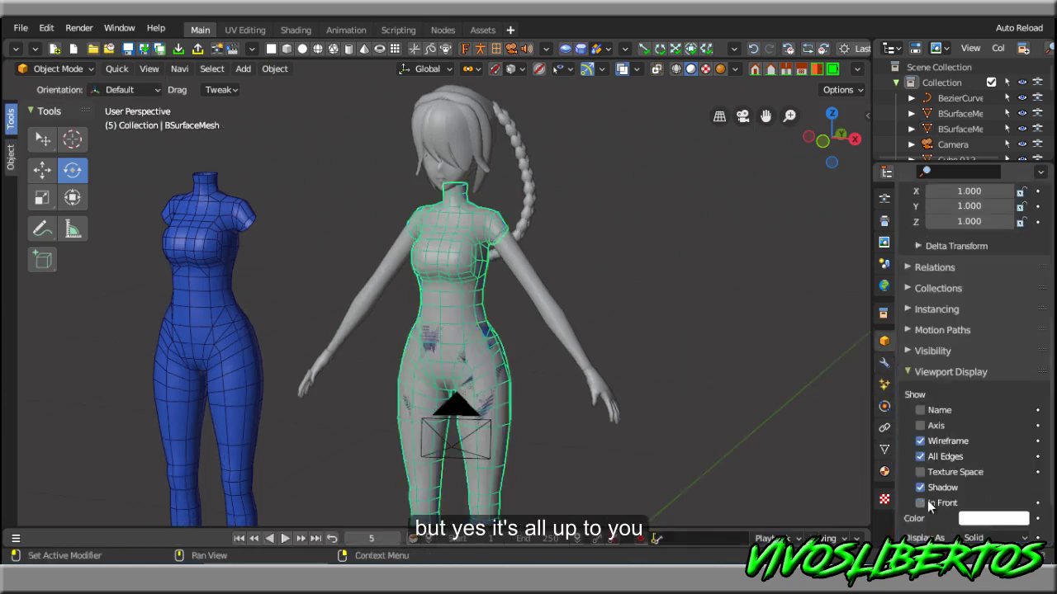
pyautogui.click(540, 355)
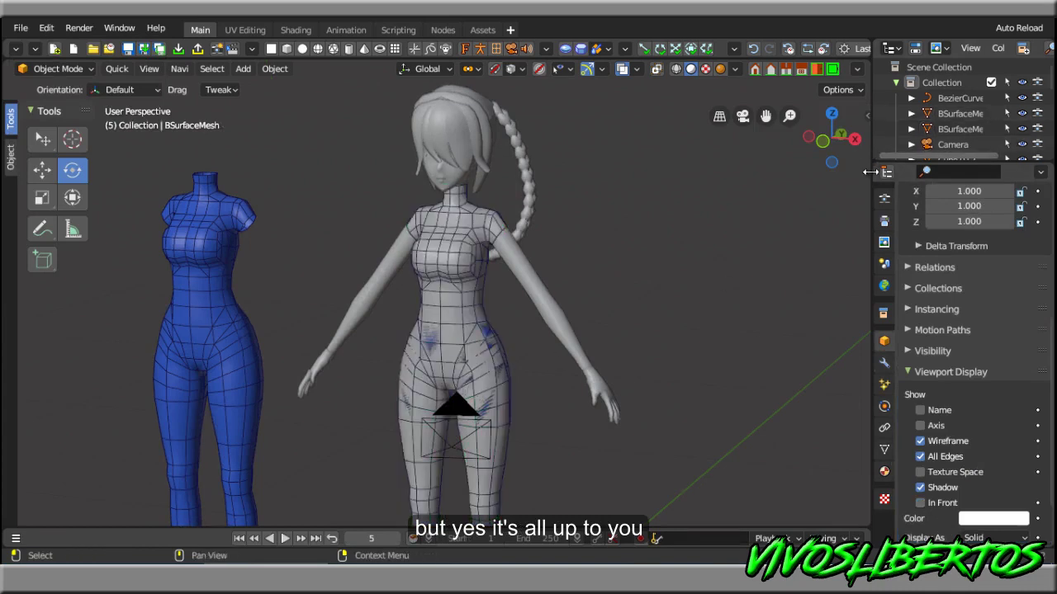
# - Hide the mold.001 object and pull back to see all figures
pyautogui.moveTo(872, 124); pyautogui.dragTo(758, 124)
pyautogui.scroll(-5, 907, 117)
pyautogui.click(1021, 142)
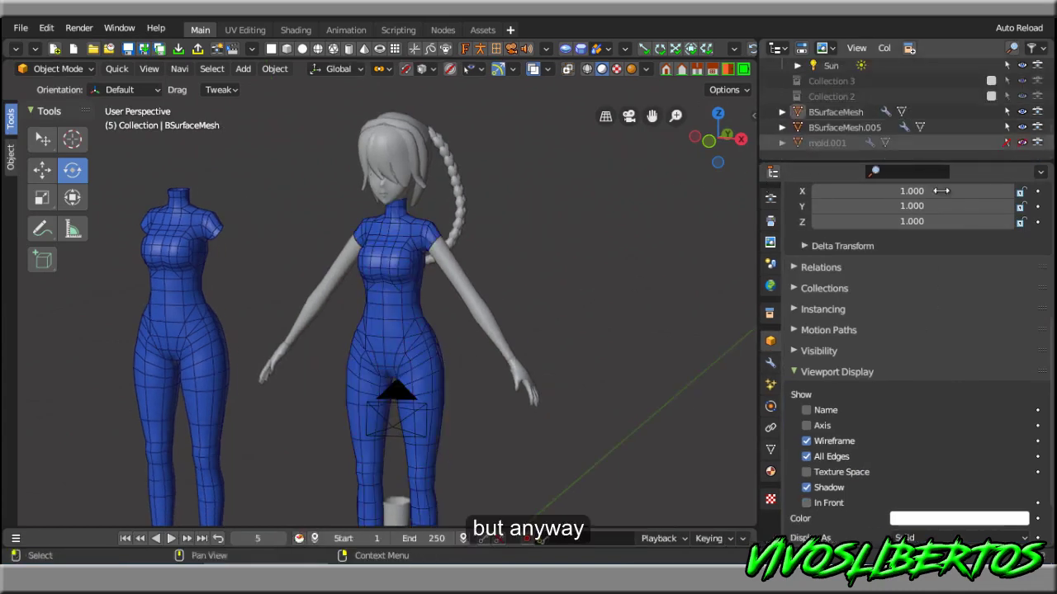
pyautogui.moveTo(621, 361); pyautogui.dragTo(510, 327, button='middle')
pyautogui.scroll(-3, 516, 329)
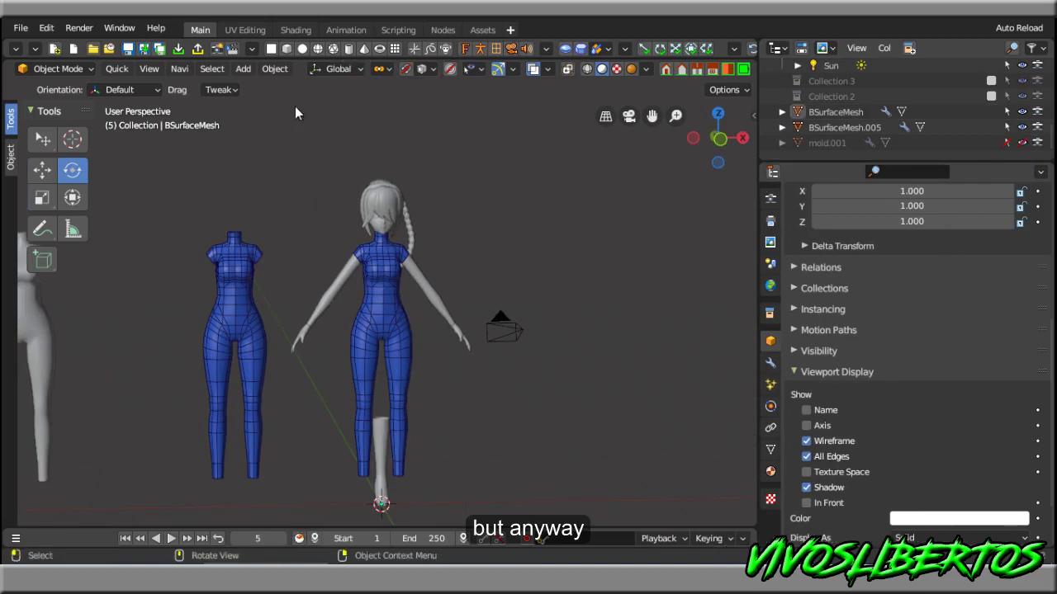
# - Split the viewport into two side-by-side views and hide the left view's tool shelf
pyautogui.click(36, 50)
pyautogui.click(36, 49)
pyautogui.click(35, 49)
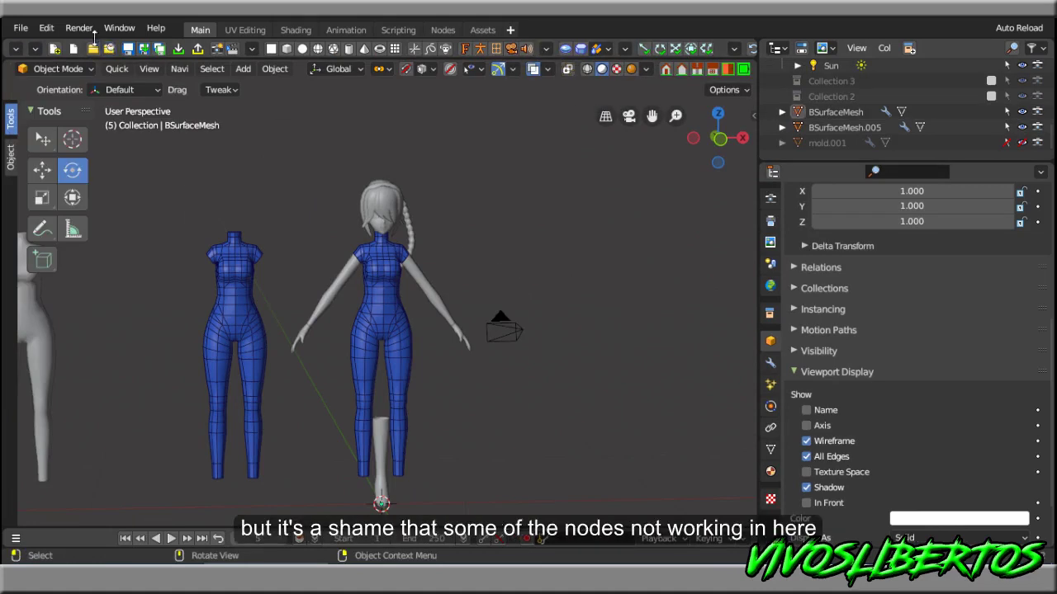
pyautogui.rightClick(750, 472)
pyautogui.click(685, 450)
pyautogui.click(390, 289)
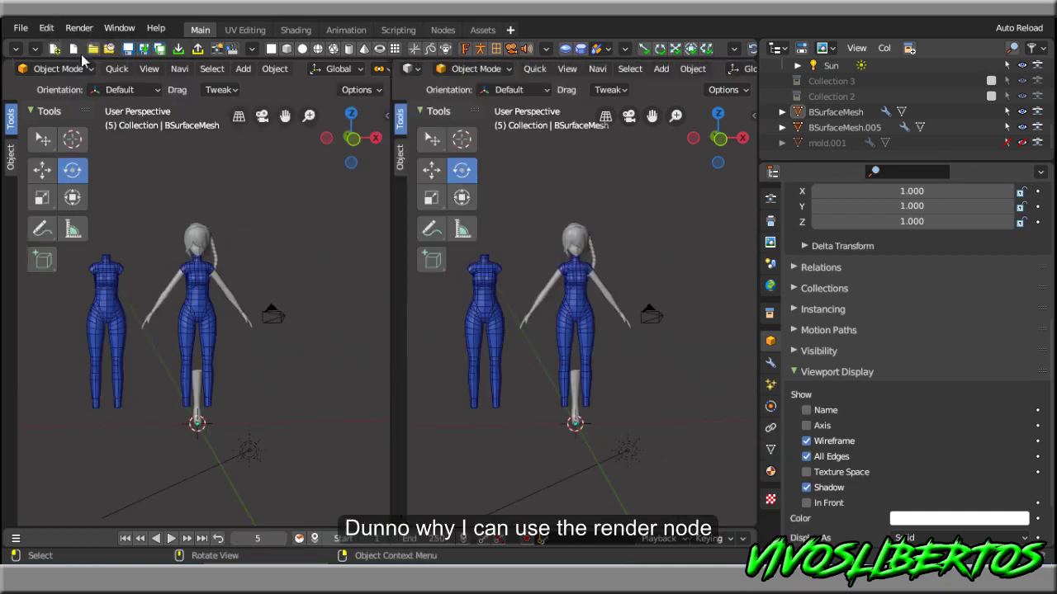
pyautogui.click(30, 71)
pyautogui.press('t')
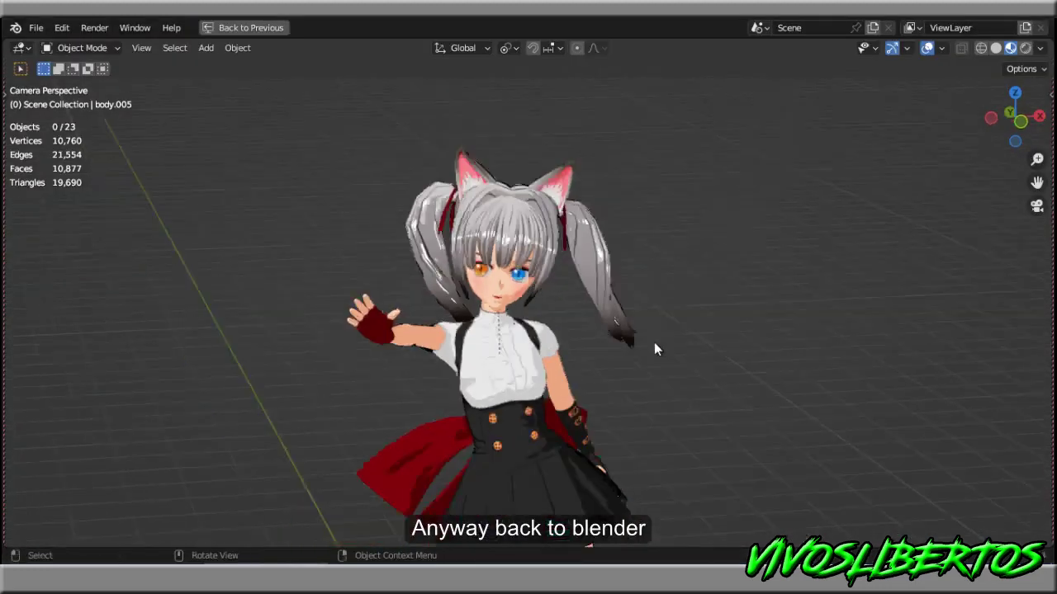
pyautogui.moveTo(654, 344)
pyautogui.mouseDown(button='middle')
pyautogui.moveTo(708, 418)
pyautogui.moveTo(644, 303)
pyautogui.moveTo(311, 303)
pyautogui.moveTo(716, 302)
pyautogui.mouseUp(button='middle')
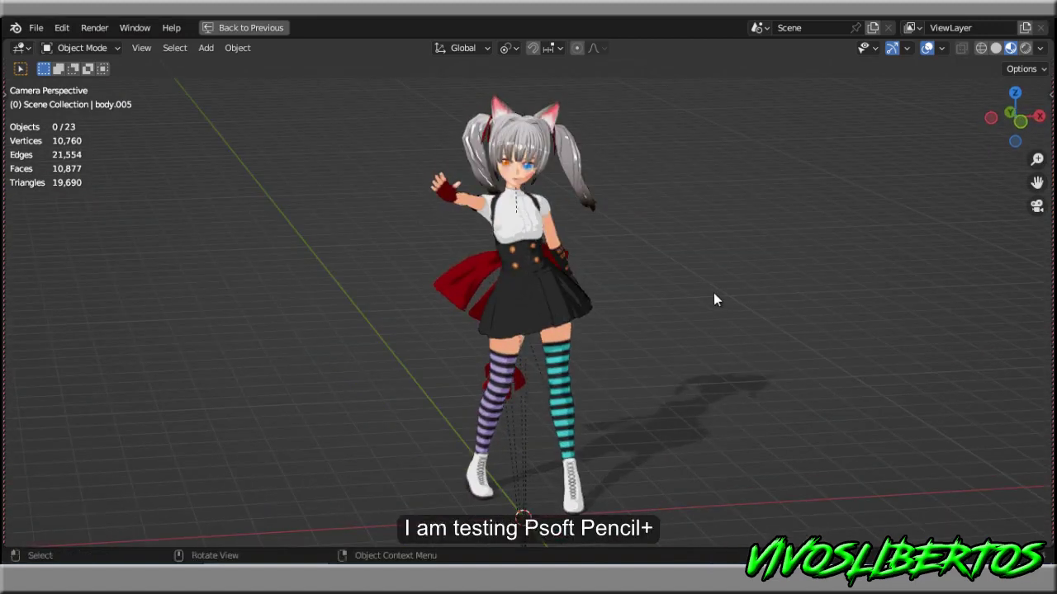
# - Render the character with Pencil+ 4 line outlines
pyautogui.press('F12')
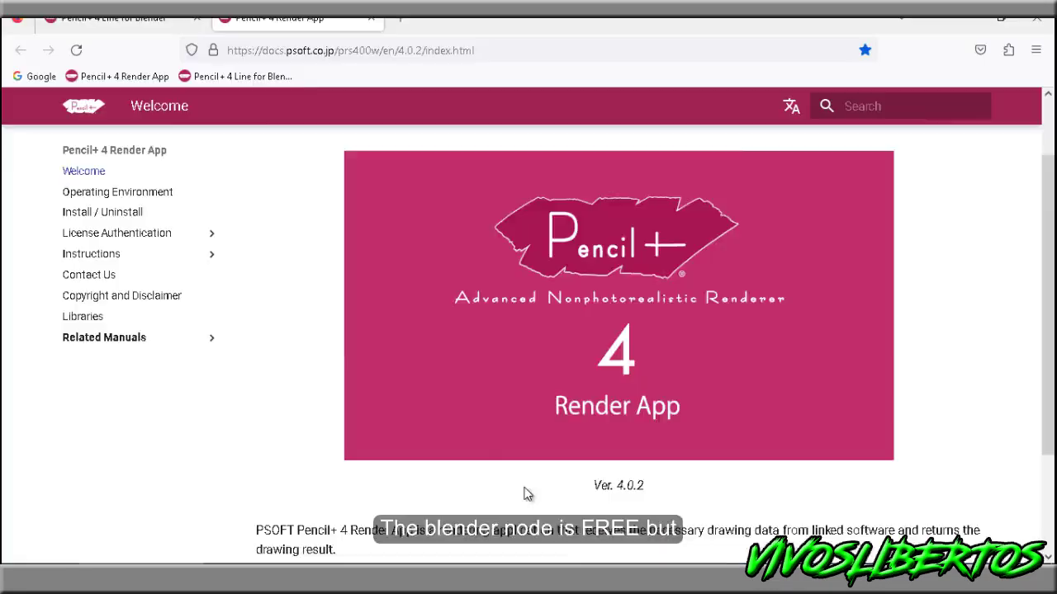
pyautogui.scroll(-2, 762, 416)
pyautogui.scroll(-2, 755, 398)
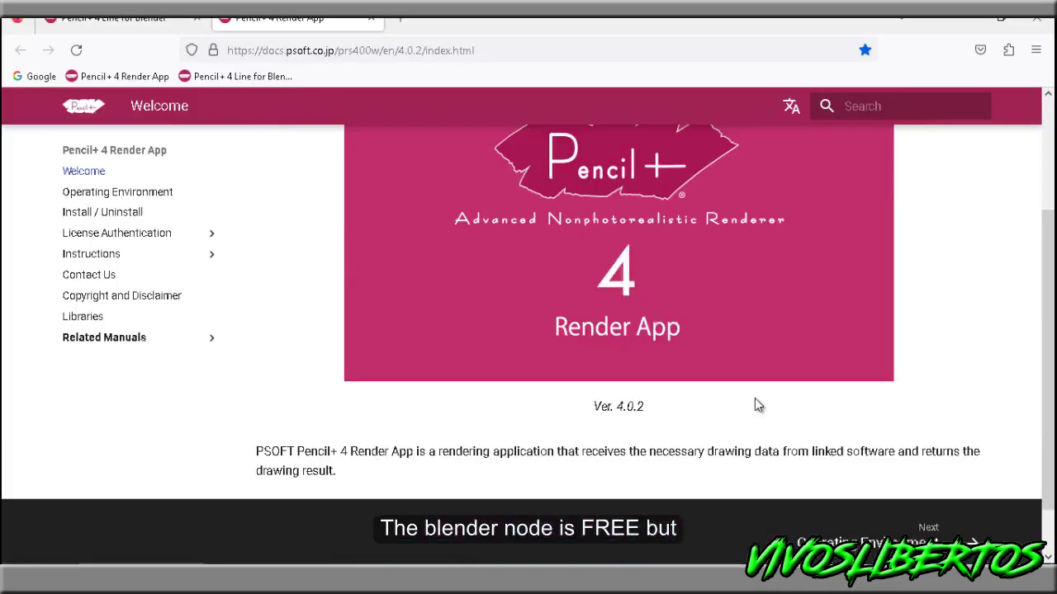
pyautogui.scroll(1, 615, 330)
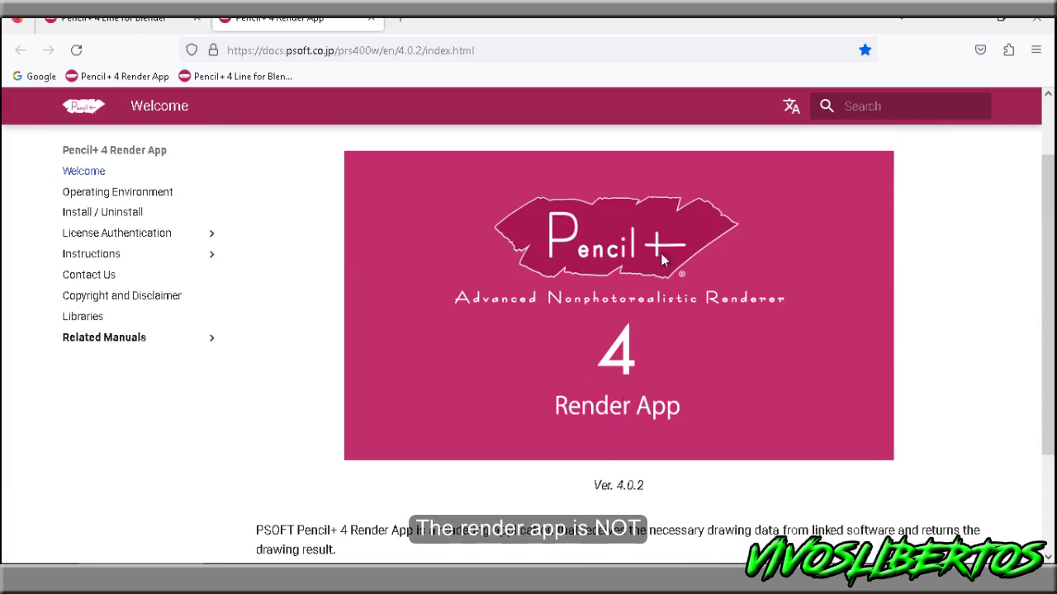
# - Read the Pencil+ 4 Line for Blender docs, then restore the full Blender layout
pyautogui.click(113, 18)
pyautogui.scroll(-1, 724, 308)
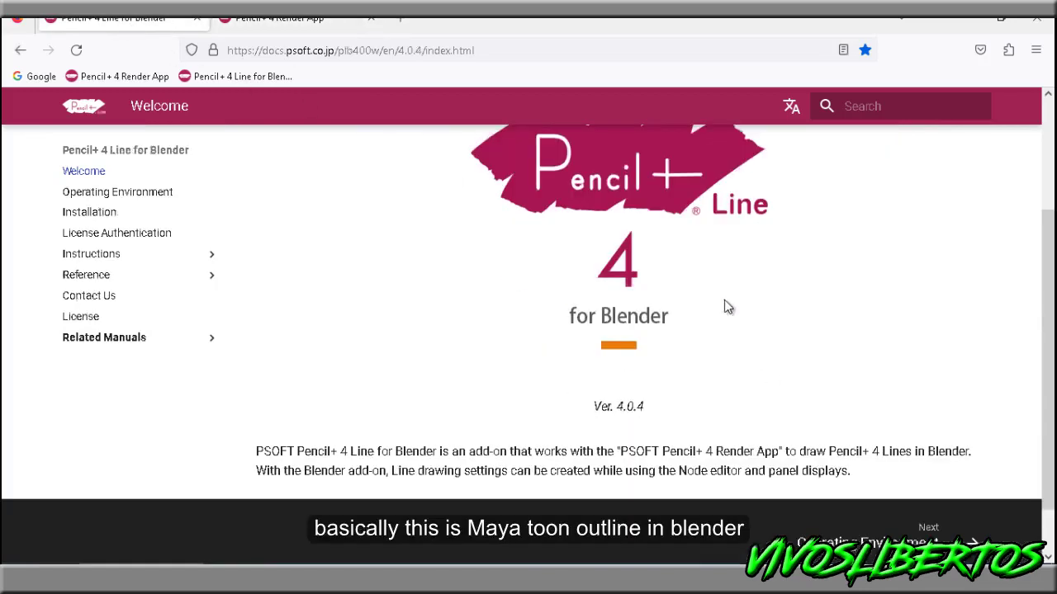
pyautogui.scroll(2, 806, 341)
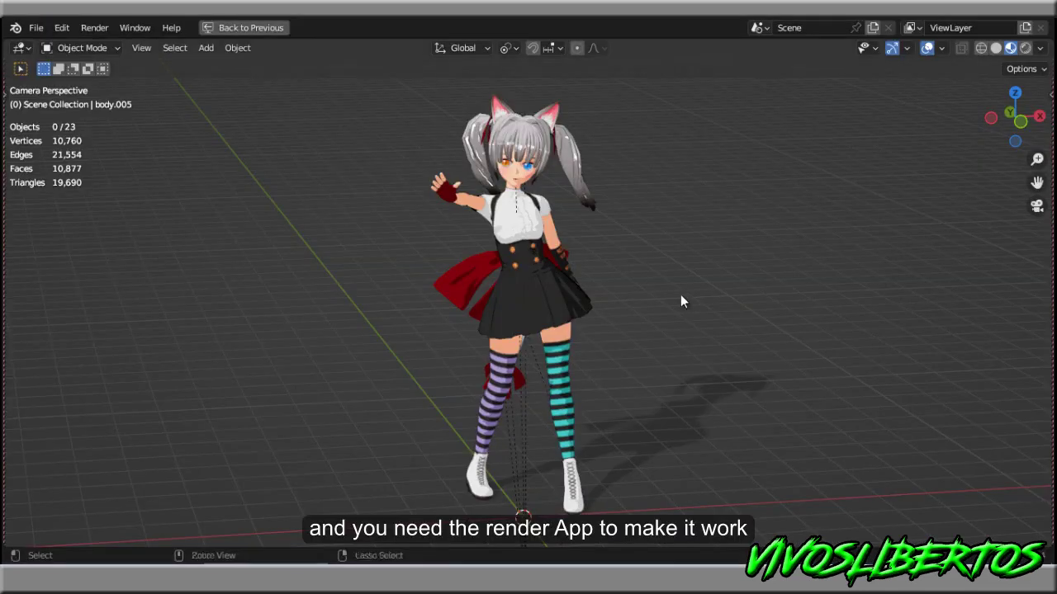
pyautogui.hotkey('ctrl', 'alt', 'space')
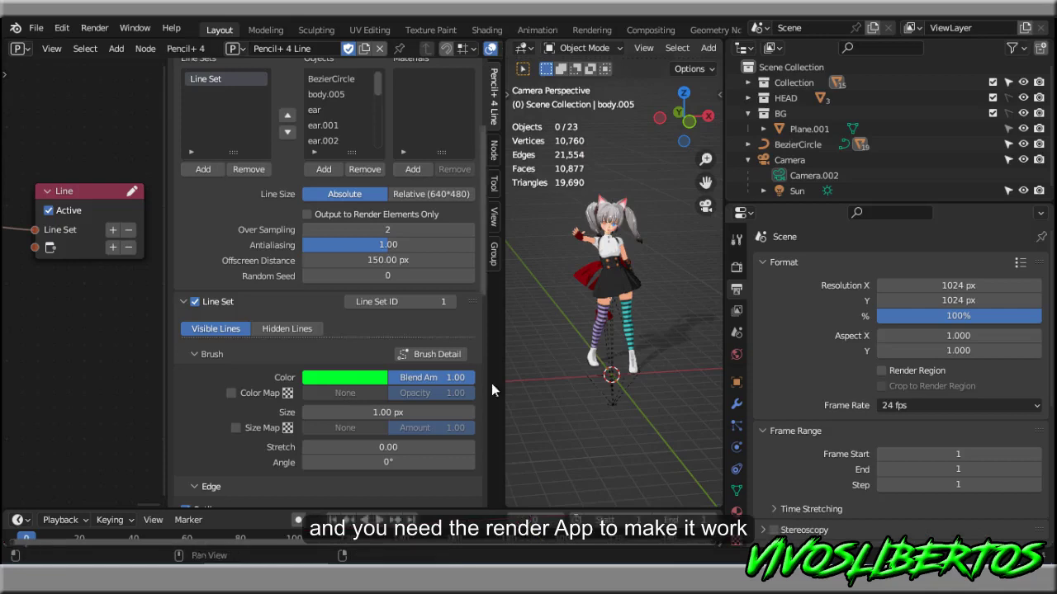
# - Widen the Pencil+ 4 Line settings panel and check the editor-type list
pyautogui.moveTo(283, 341); pyautogui.dragTo(225, 341)
pyautogui.scroll(4, 604, 332)
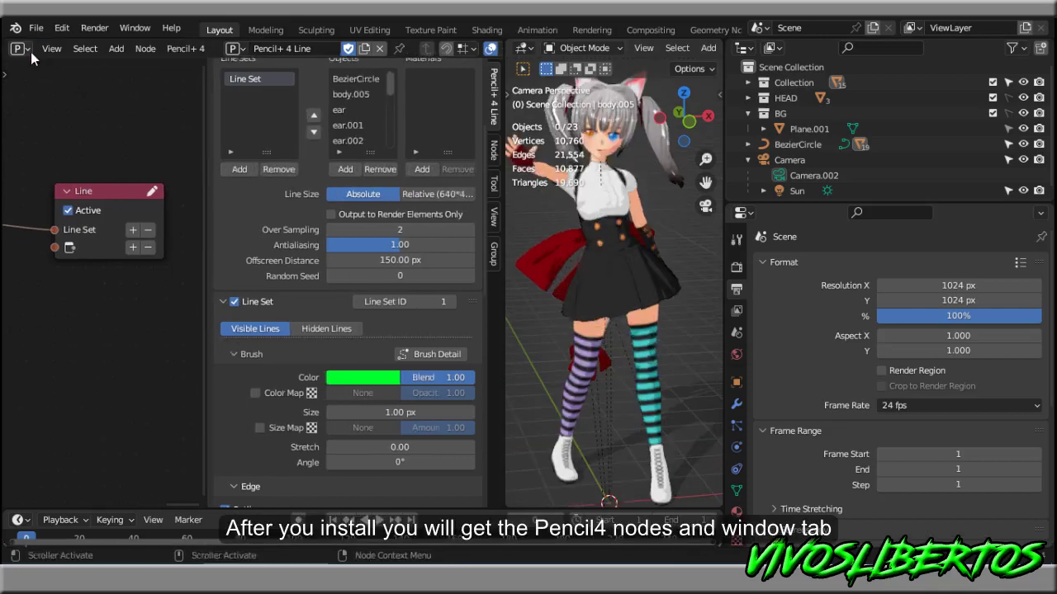
pyautogui.click(30, 51)
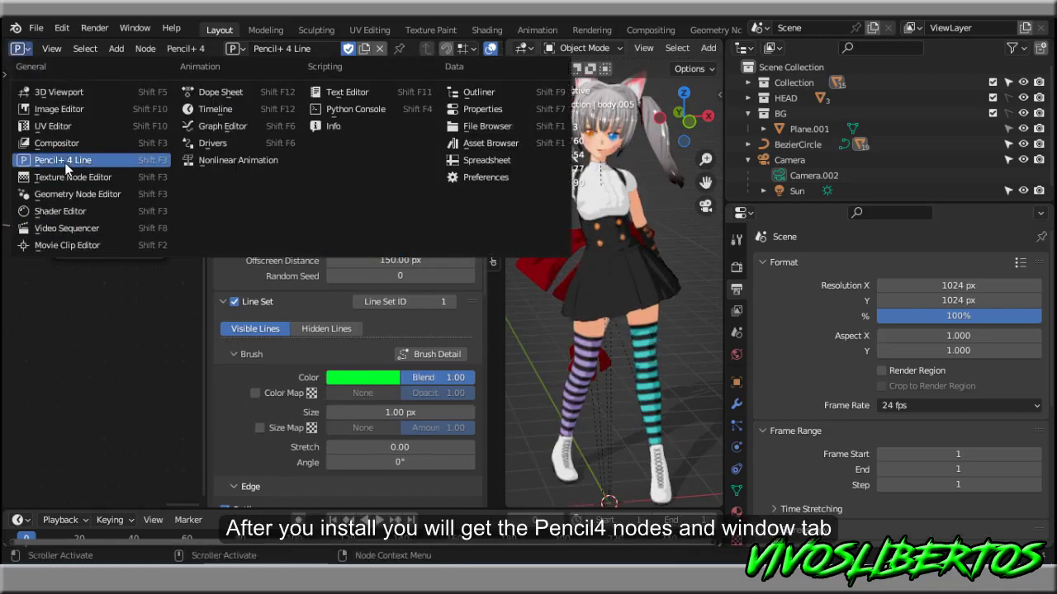
pyautogui.click(66, 170)
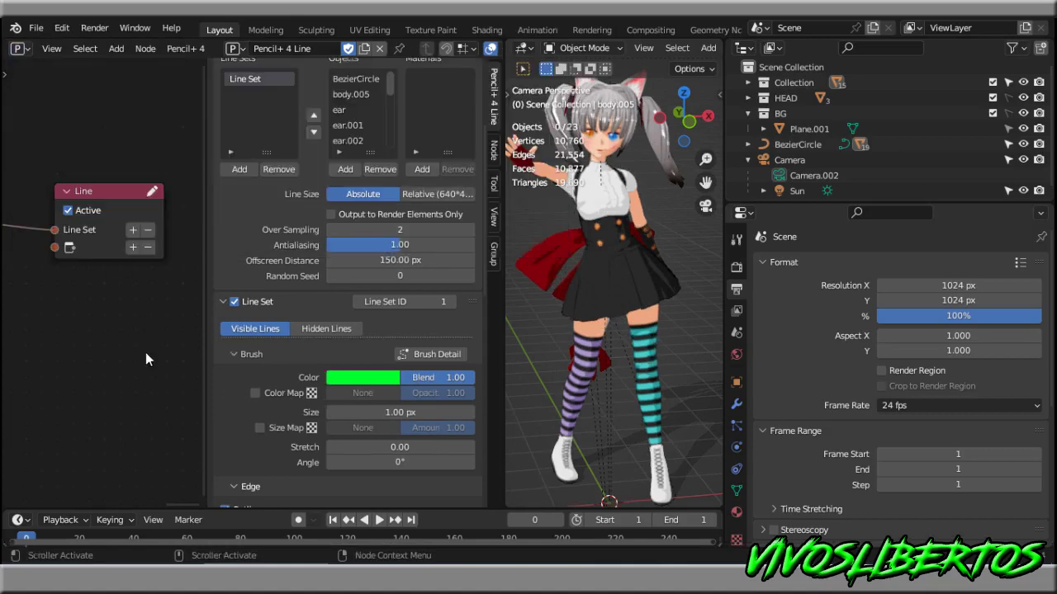
pyautogui.moveTo(204, 366); pyautogui.dragTo(145, 366)
pyautogui.scroll(3, 355, 238)
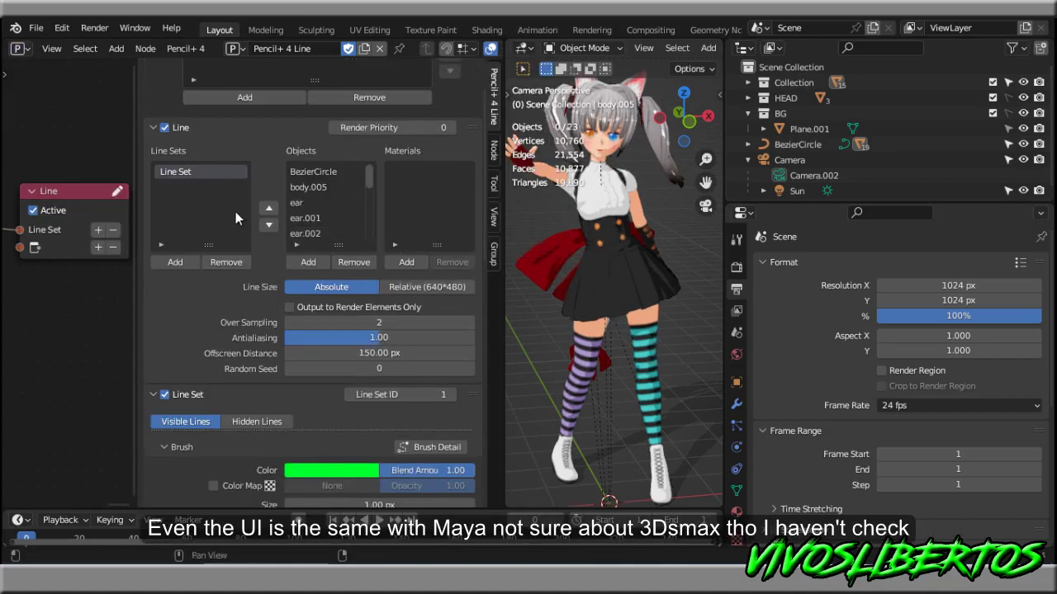
# - Maximize the 3D viewport and zoom out to frame the character
pyautogui.hotkey('ctrl', 'space')
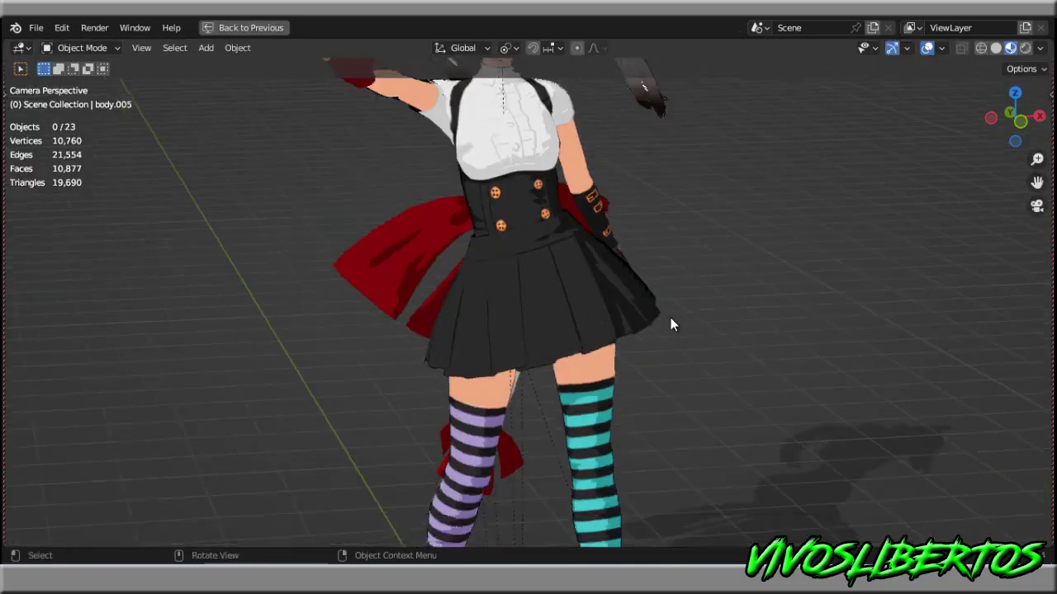
pyautogui.scroll(-5, 670, 324)
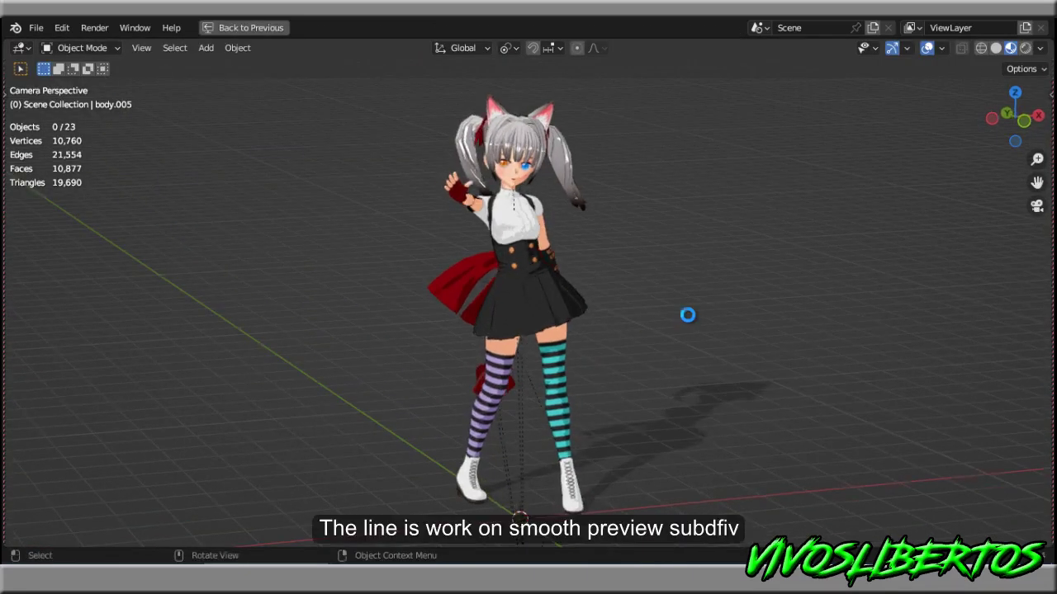
pyautogui.scroll(6, 717, 320)
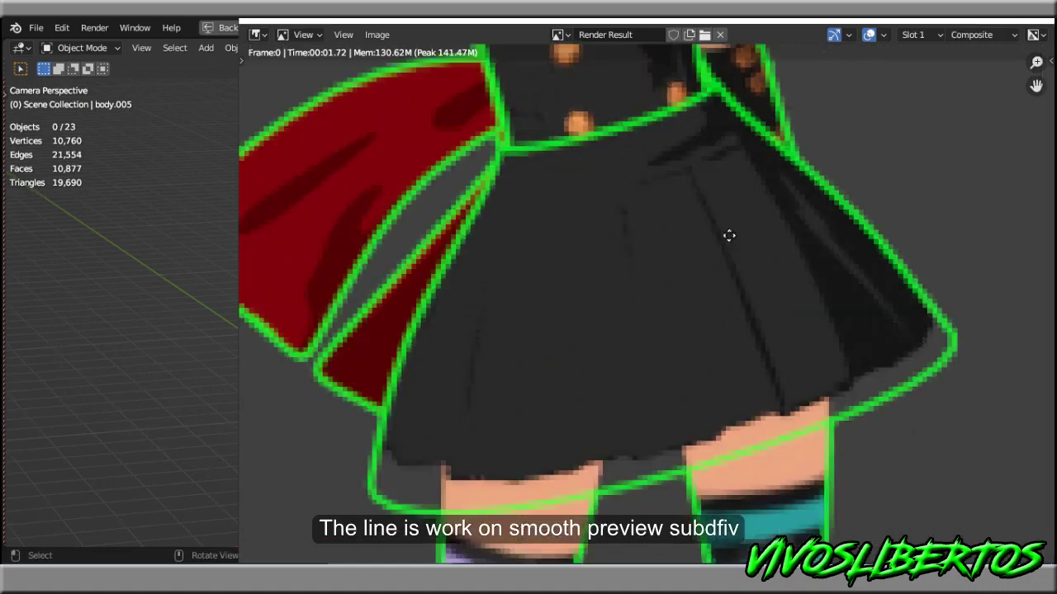
pyautogui.scroll(-2, 729, 236)
pyautogui.scroll(-2, 719, 231)
pyautogui.scroll(-2, 725, 305)
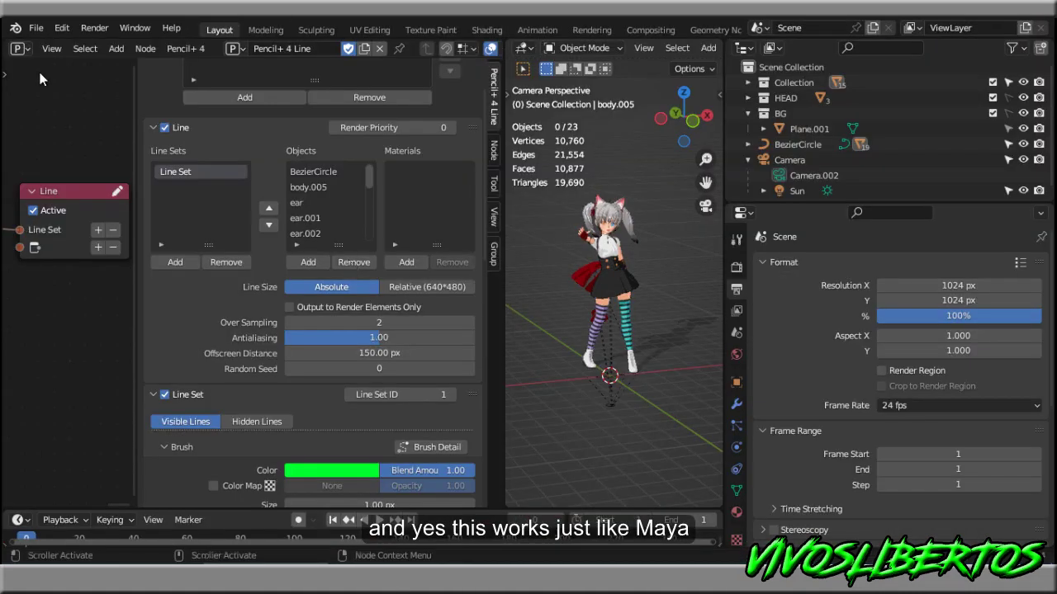
pyautogui.click(29, 48)
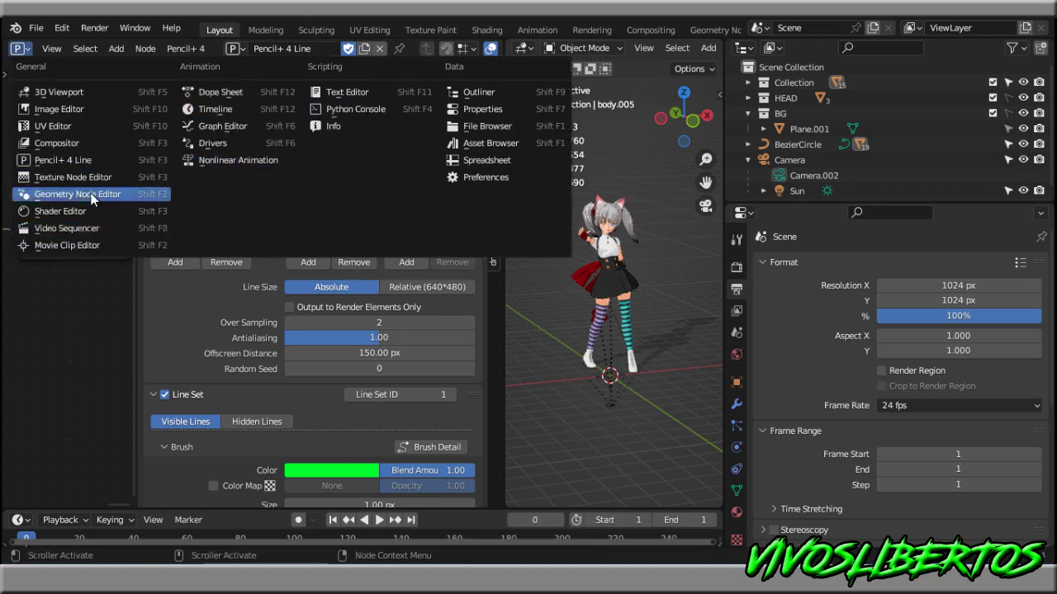
pyautogui.click(57, 143)
pyautogui.moveTo(137, 257); pyautogui.dragTo(372, 264)
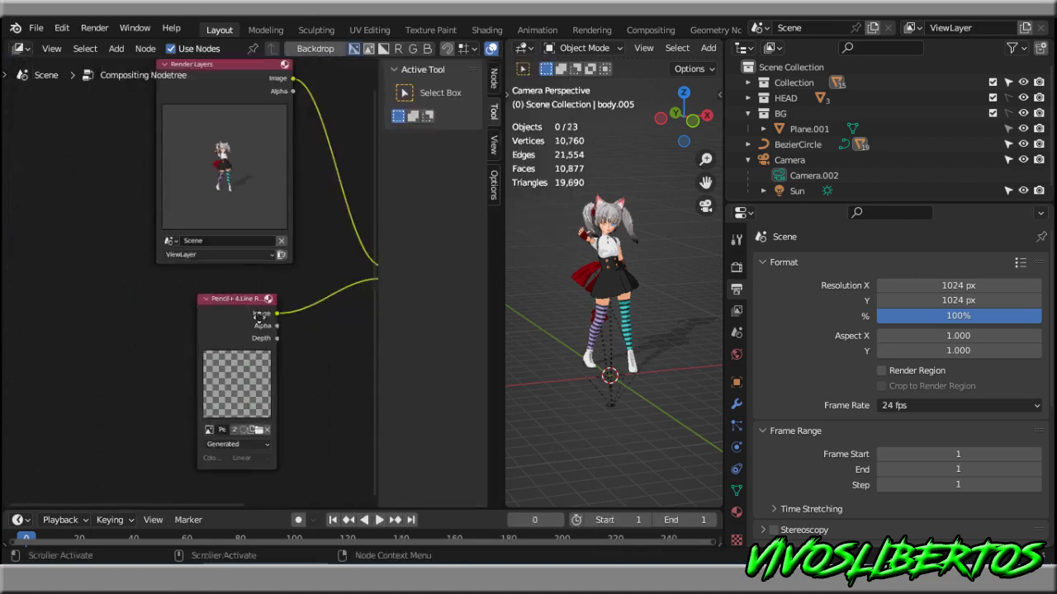
pyautogui.scroll(-1, 192, 262)
pyautogui.click(109, 390)
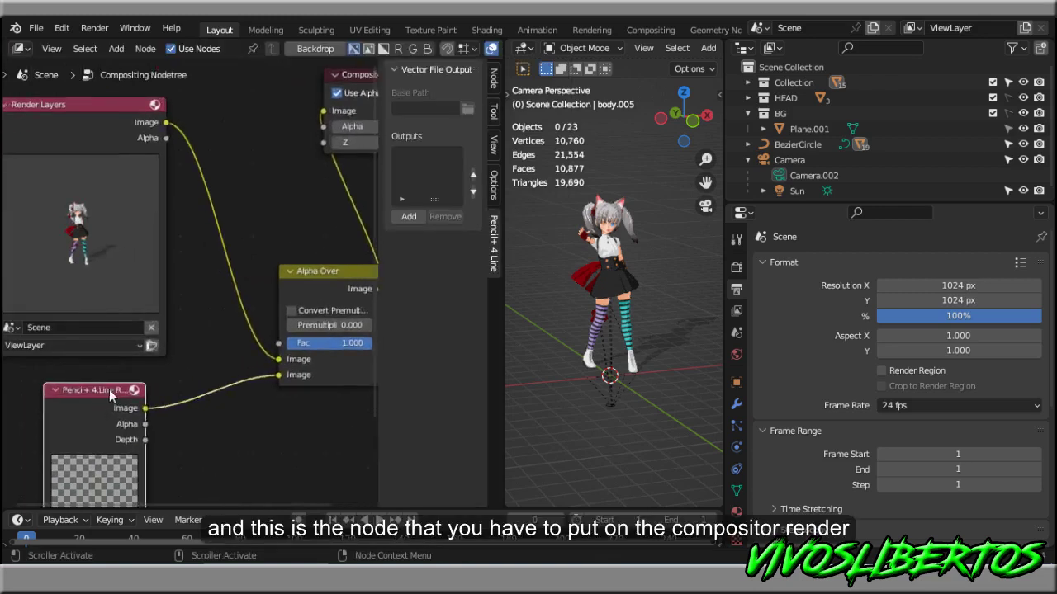
pyautogui.moveTo(285, 229); pyautogui.dragTo(239, 257, button='middle')
pyautogui.click(19, 48)
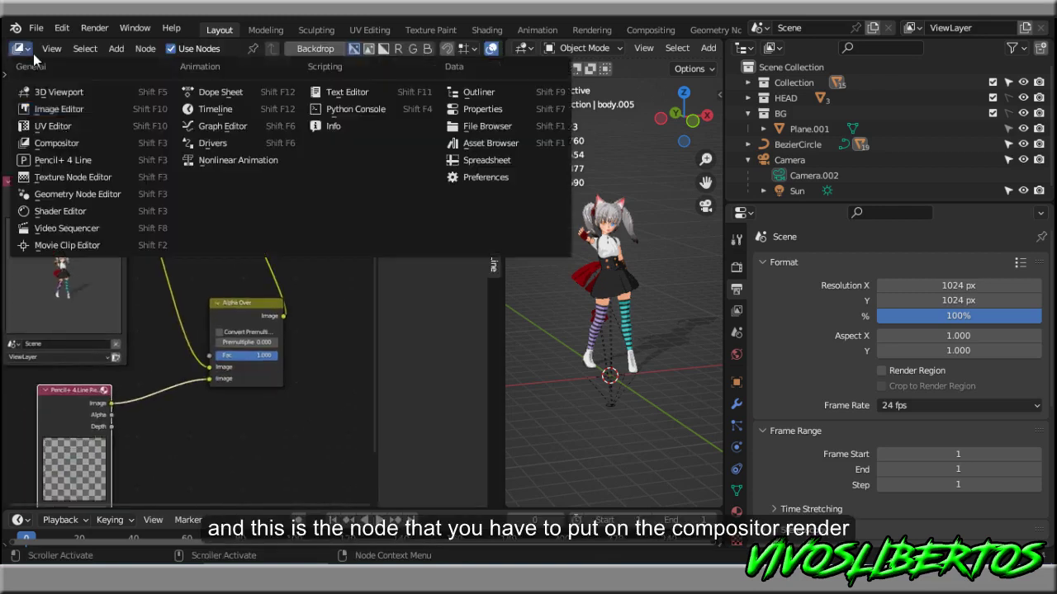
pyautogui.click(79, 161)
# - Change the Line node's brush colour from green to blue
pyautogui.click(190, 217)
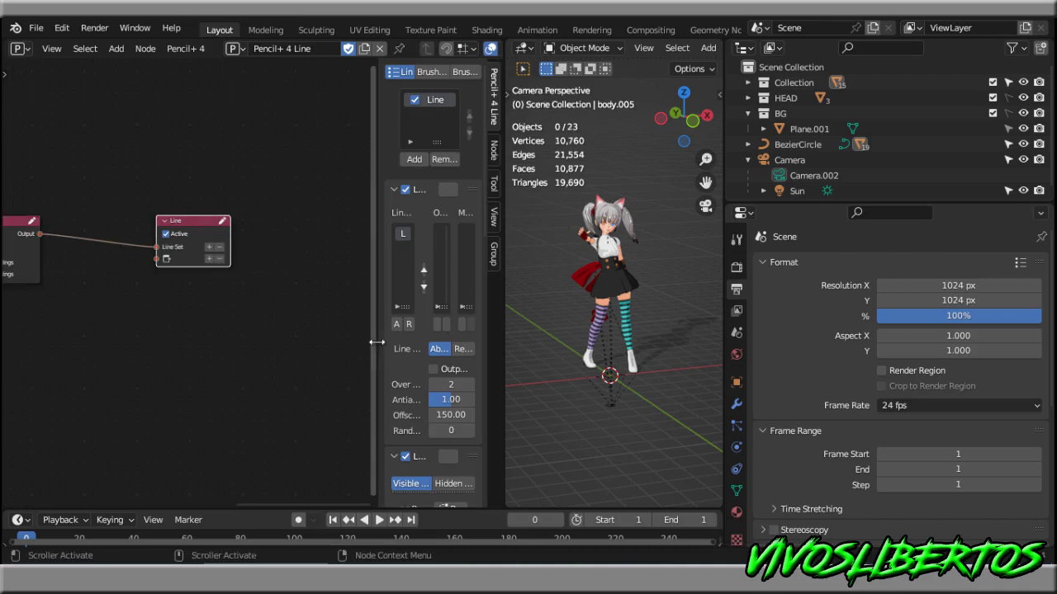
pyautogui.moveTo(373, 342); pyautogui.dragTo(144, 322)
pyautogui.scroll(-3, 355, 317)
pyautogui.scroll(-3, 354, 318)
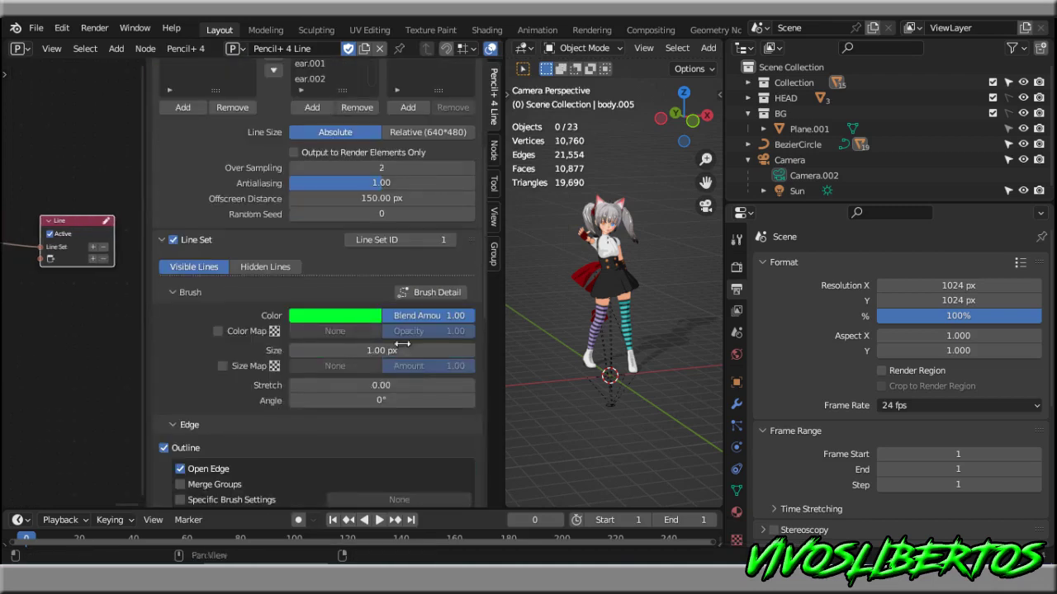
pyautogui.click(355, 315)
pyautogui.scroll(2, 635, 344)
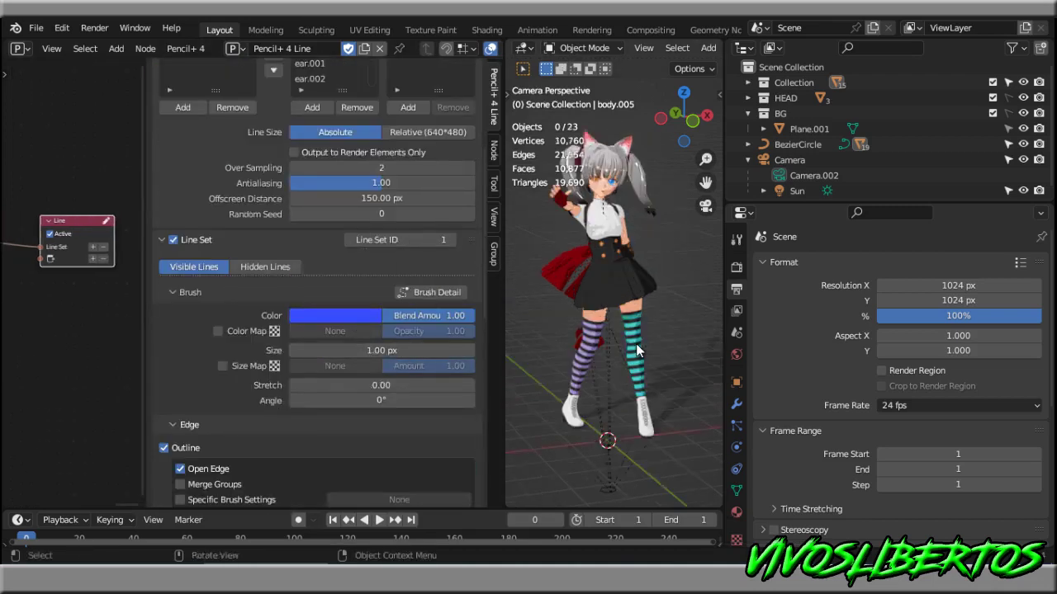
# - Render the maximized view from front and back to check the blue outlines
pyautogui.hotkey('ctrl', 'space')
pyautogui.scroll(-2, 664, 343)
pyautogui.press('F12')
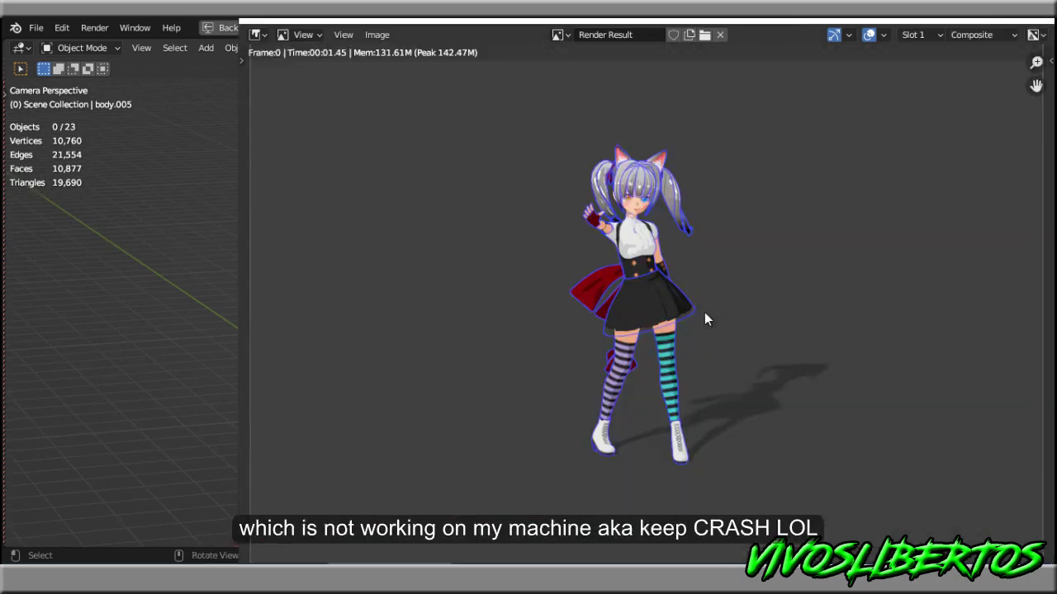
pyautogui.click(1032, 25)
pyautogui.moveTo(538, 281)
pyautogui.mouseDown(button='middle')
pyautogui.moveTo(637, 313)
pyautogui.moveTo(805, 299)
pyautogui.mouseUp(button='middle')
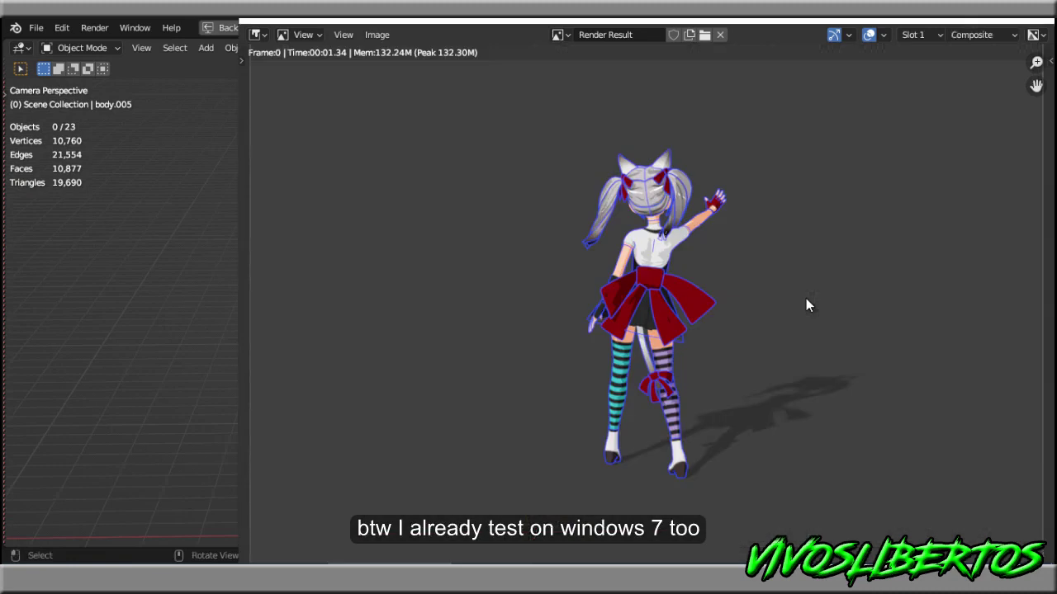
pyautogui.scroll(2, 743, 239)
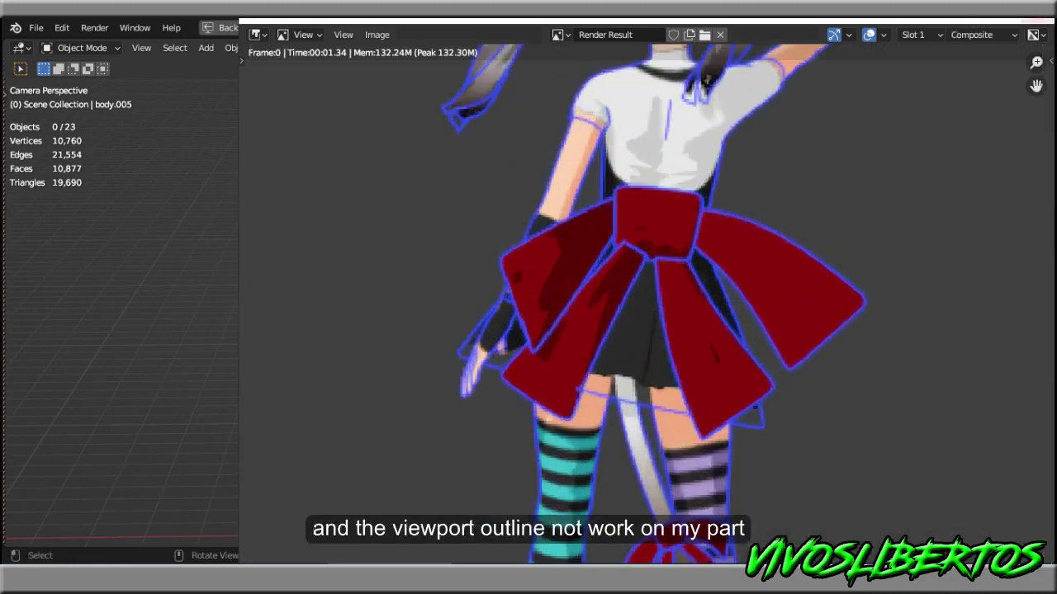
pyautogui.click(1037, 20)
pyautogui.moveTo(421, 338); pyautogui.dragTo(724, 327, button='middle')
# - Select the skirt and render a close-up of it
pyautogui.click(672, 347)
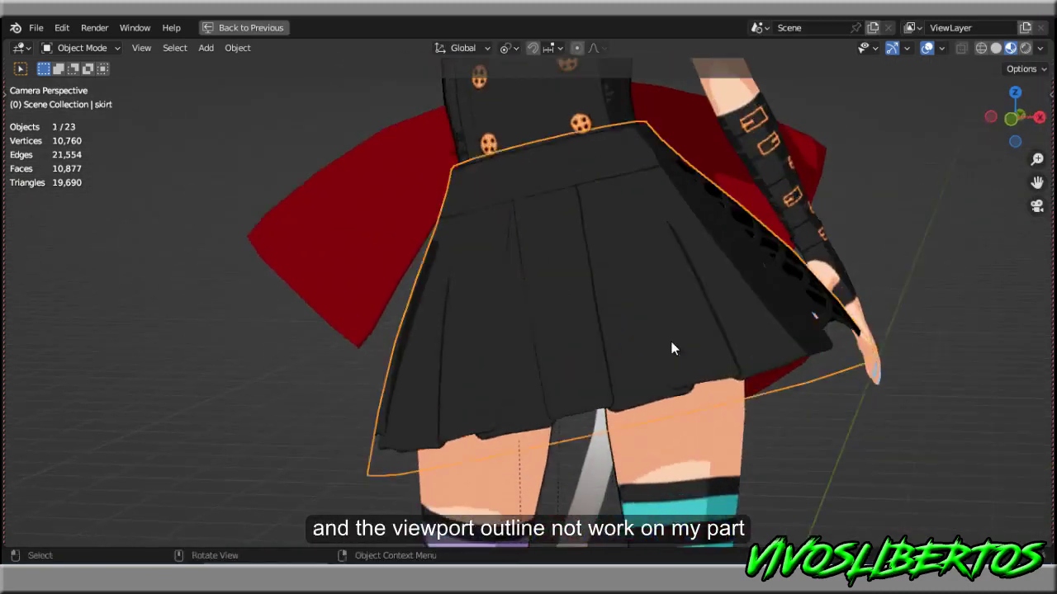
pyautogui.moveTo(672, 347); pyautogui.dragTo(737, 368, button='middle')
pyautogui.press('F12')
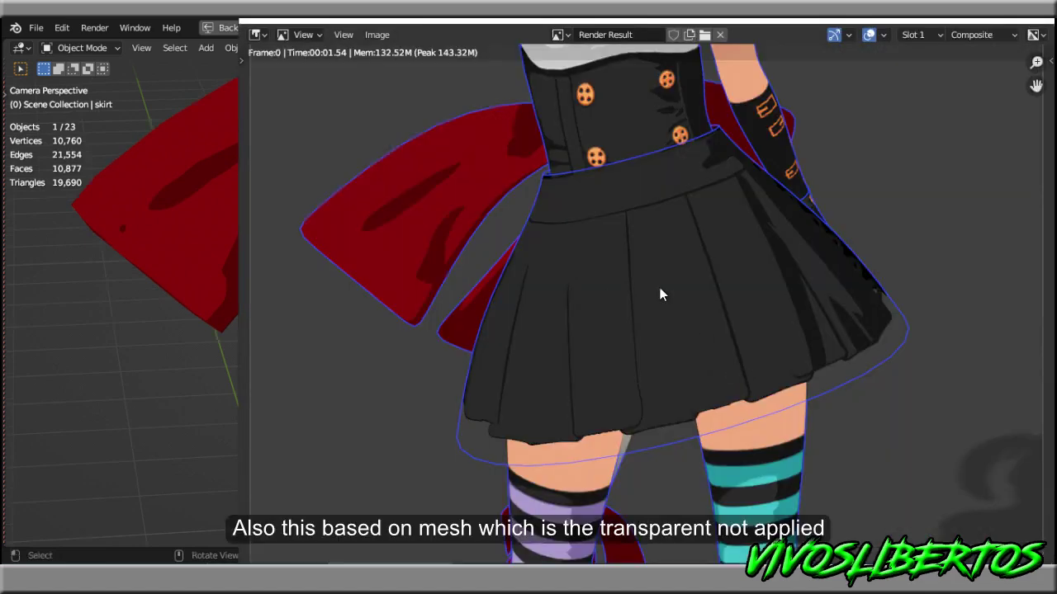
# - Review the Edge options, then show the Pencil+ 4 Line tab in the viewport sidebar
pyautogui.scroll(-3, 660, 289)
pyautogui.scroll(-2, 702, 313)
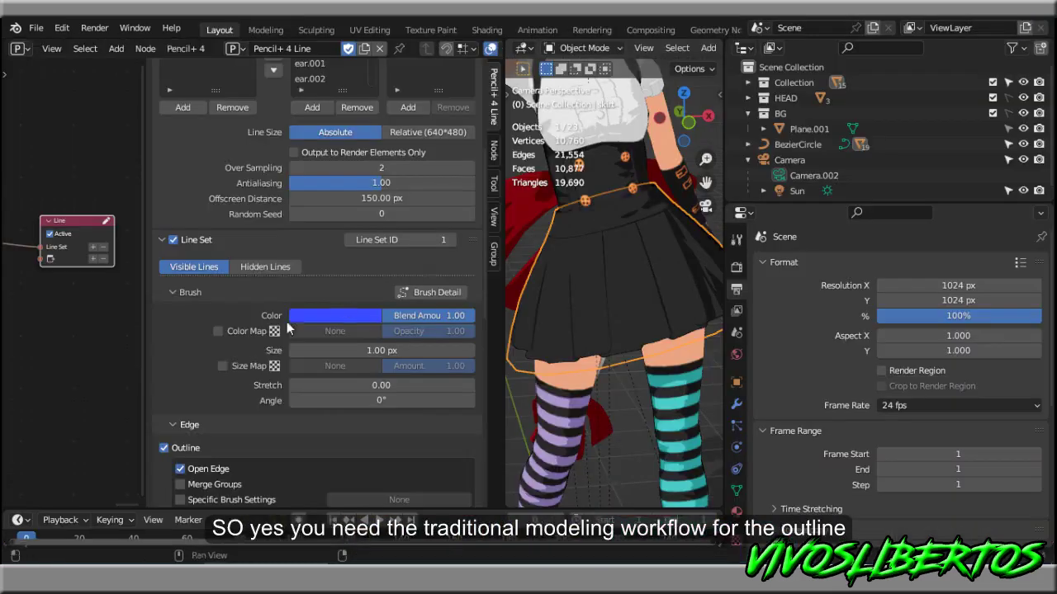
pyautogui.scroll(-3, 370, 330)
pyautogui.scroll(-3, 331, 327)
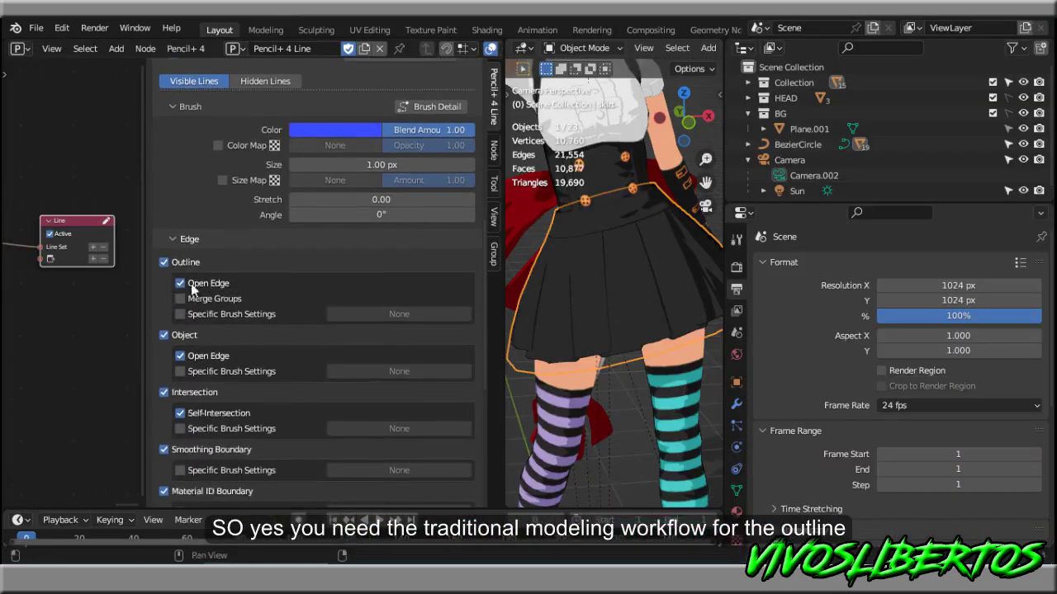
pyautogui.scroll(-2, 256, 339)
pyautogui.scroll(-2, 206, 400)
pyautogui.scroll(-3, 215, 404)
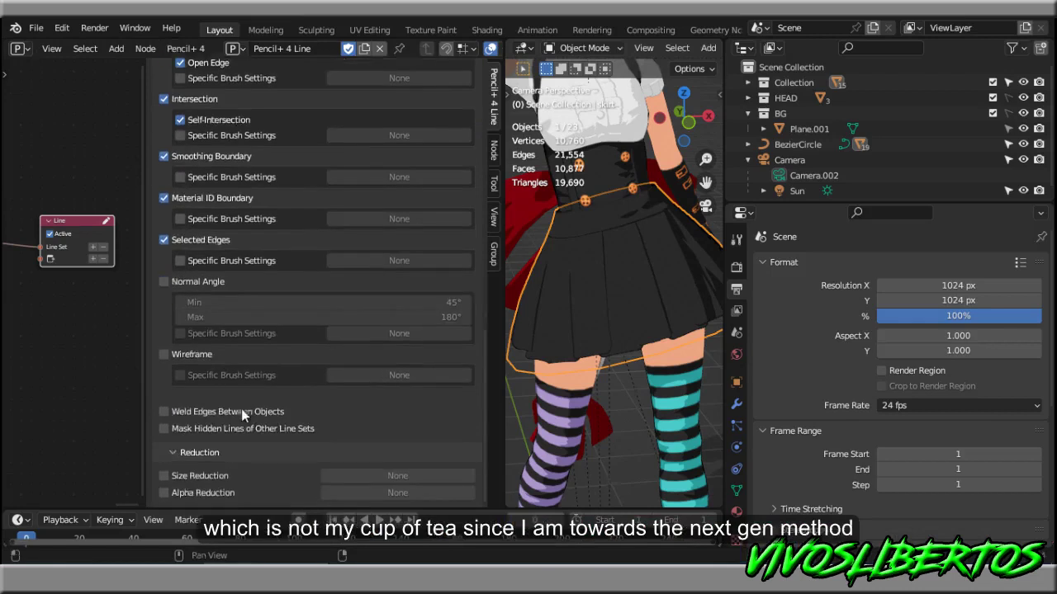
pyautogui.scroll(5, 248, 413)
pyautogui.scroll(3, 252, 420)
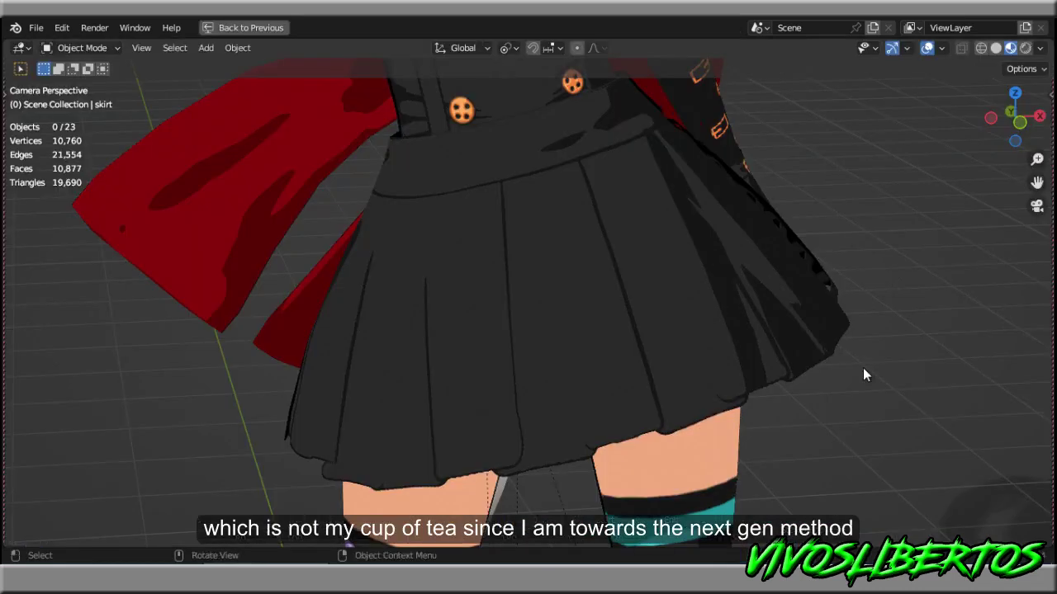
pyautogui.press('n')
pyautogui.click(1045, 216)
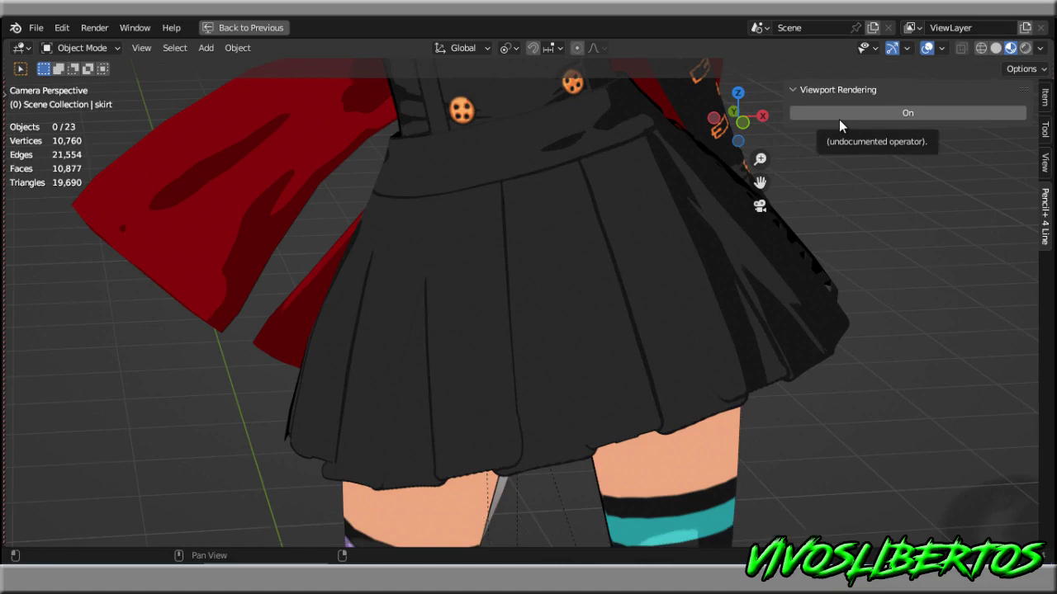
# - Frame the whole scene, zoom to fit the character and render it again
pyautogui.scroll(-5, 825, 254)
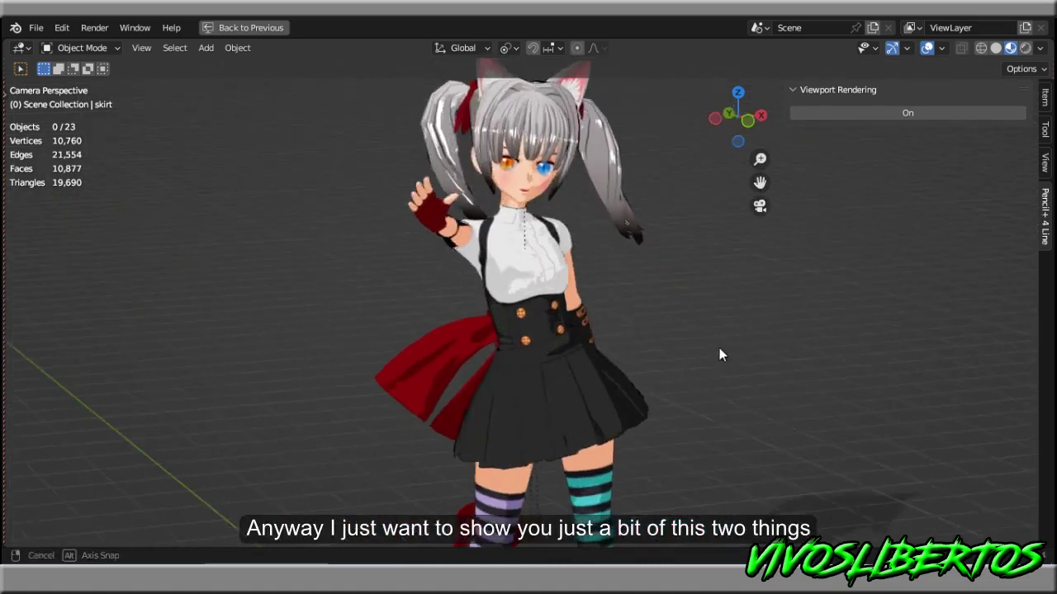
pyautogui.click(142, 48)
pyautogui.click(201, 156)
pyautogui.scroll(2, 599, 278)
pyautogui.scroll(4, 512, 150)
pyautogui.scroll(-5, 580, 276)
pyautogui.scroll(1, 592, 308)
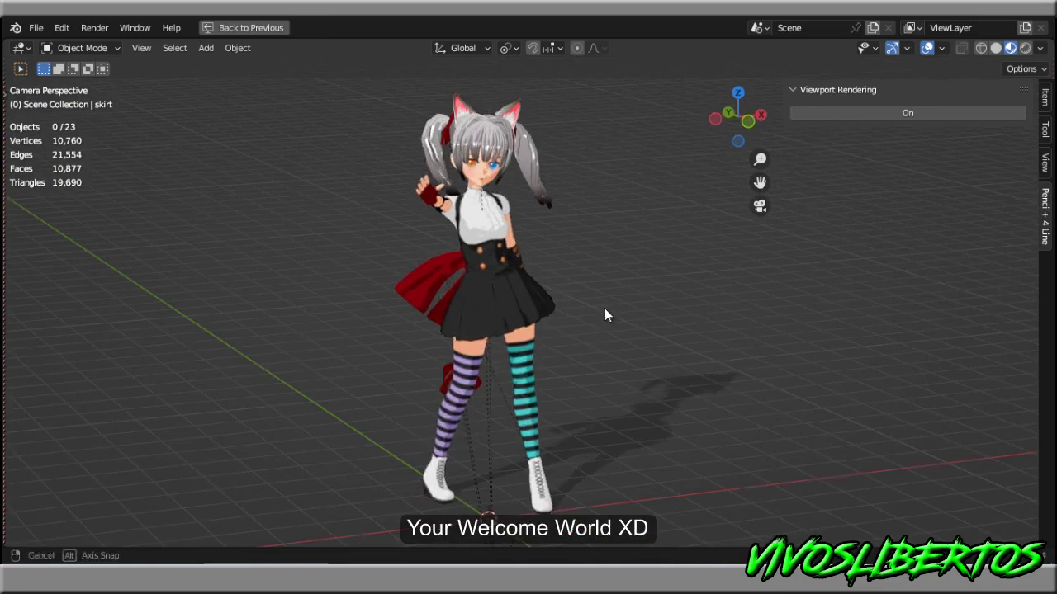
pyautogui.press('F12')
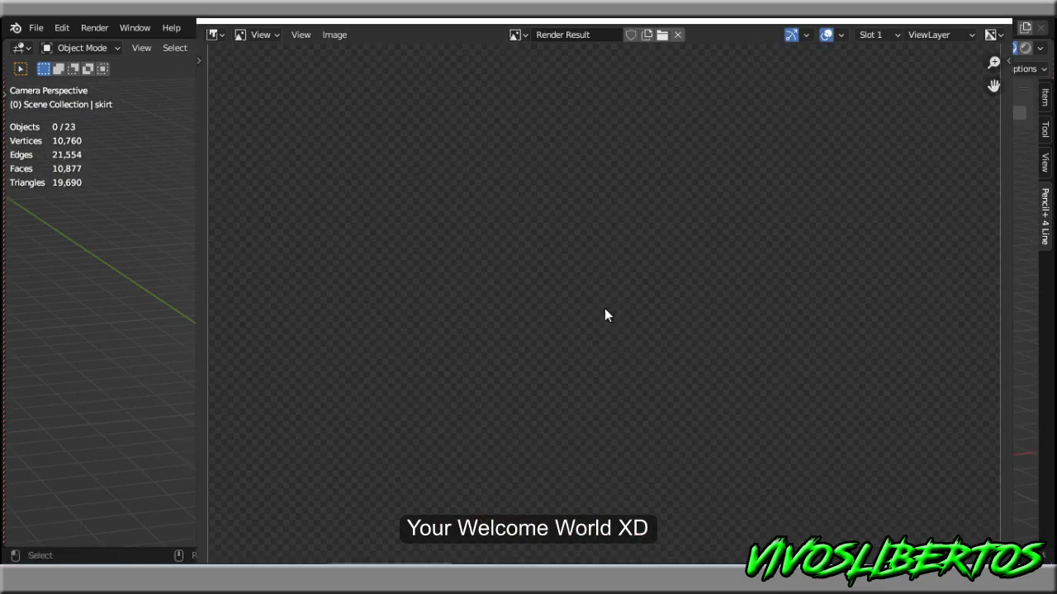